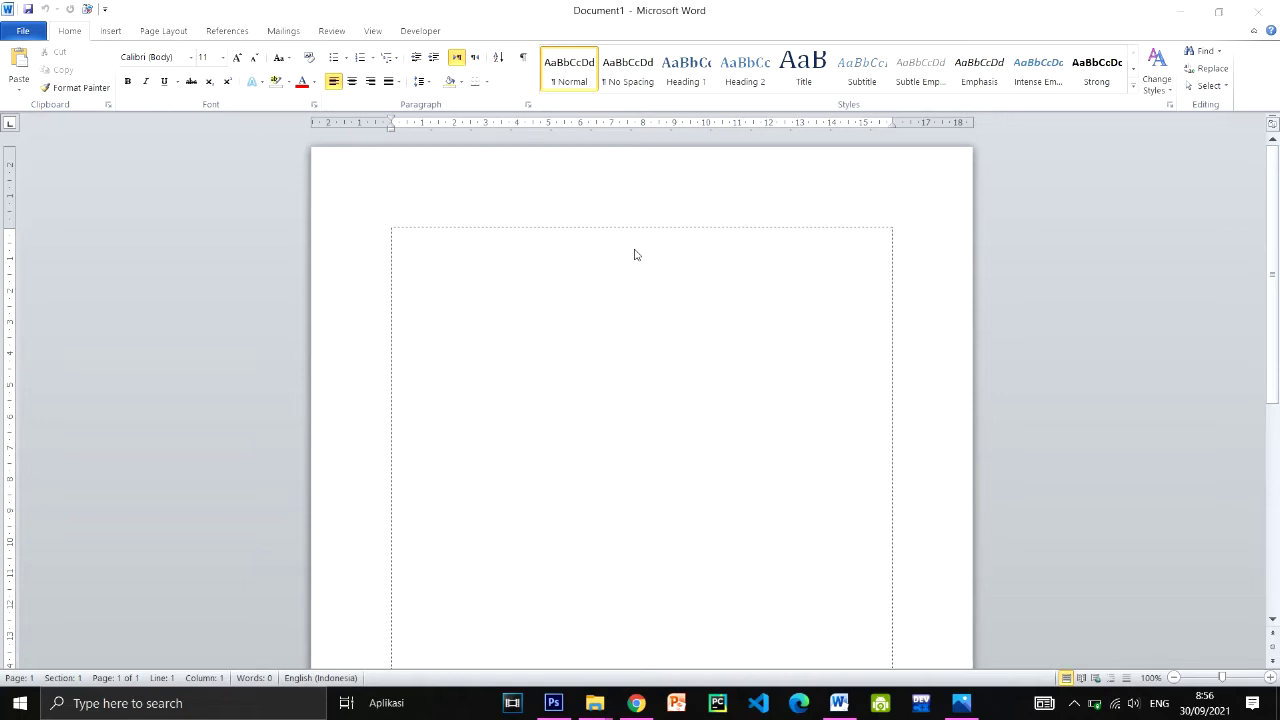
# Test converting code 2103 into the °C sign with Alt+X, then delete the result
pyautogui.click(1076, 710)
pyautogui.click(1076, 632)
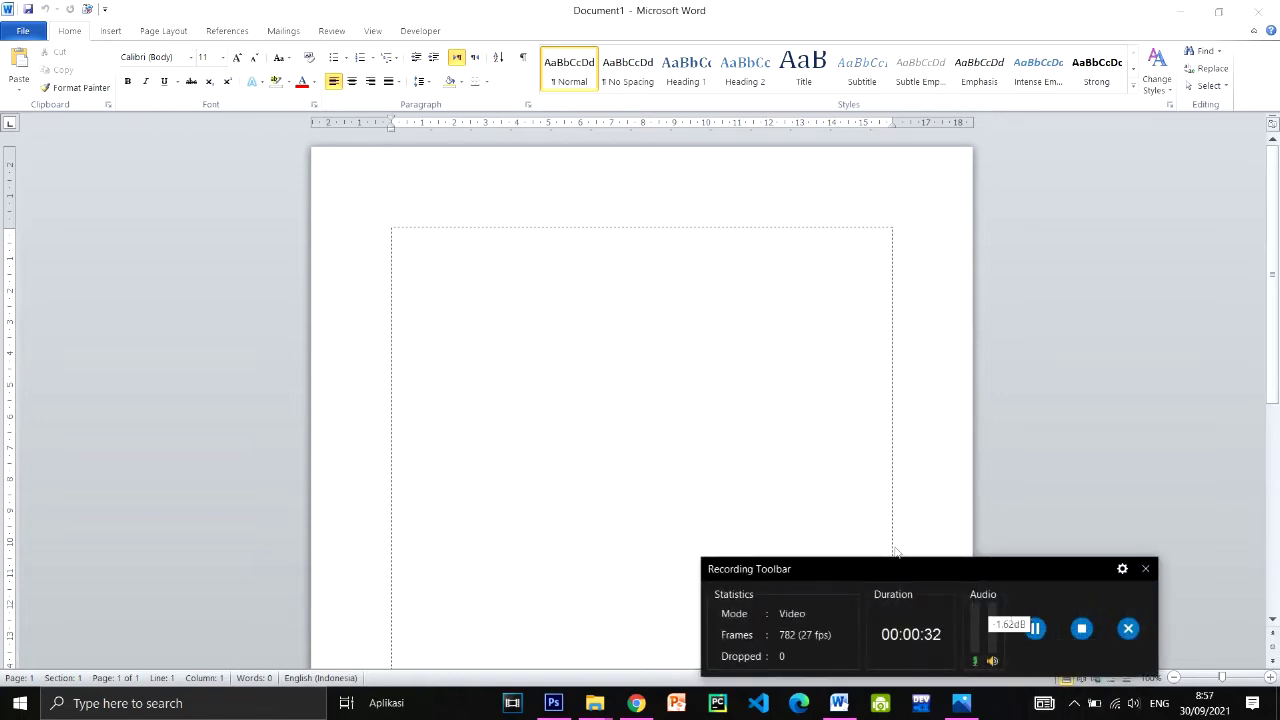
pyautogui.click(1145, 568)
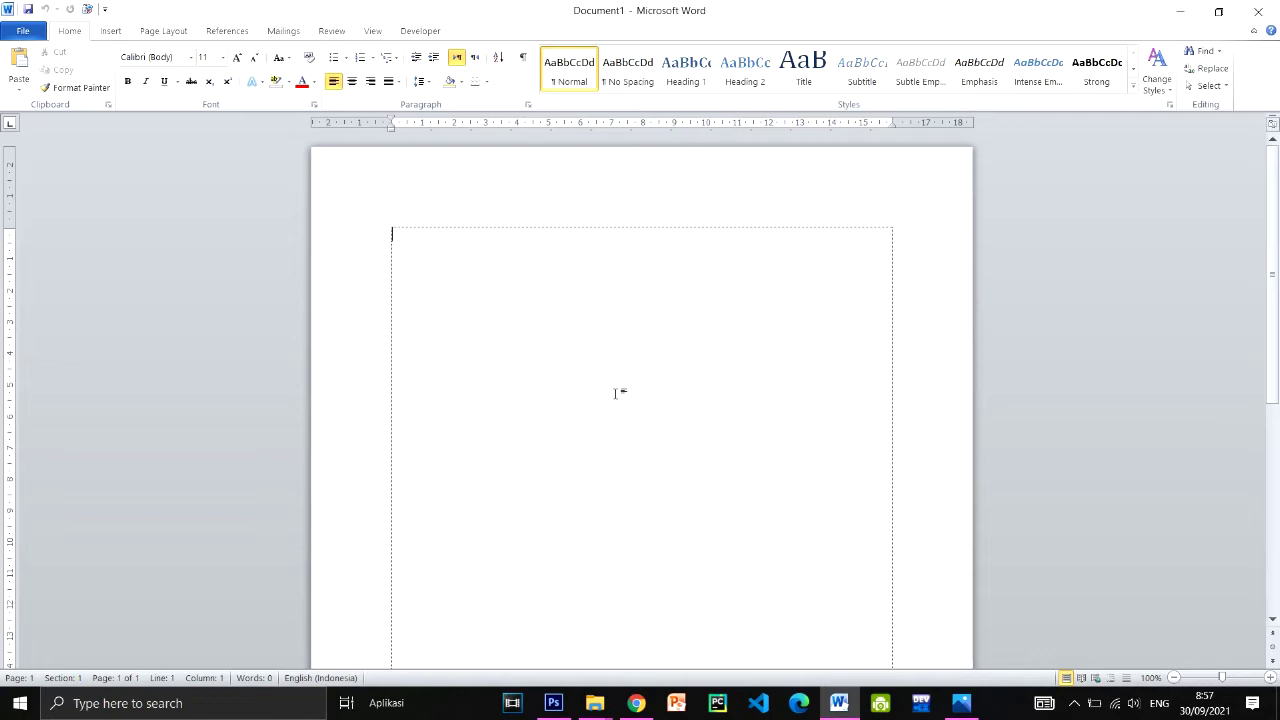
pyautogui.write('21')
pyautogui.write('03')
pyautogui.press('alt')
pyautogui.hotkey('alt', 'x')
pyautogui.press('Delete')
# Type 'Kode 2103 tekan Alt+x' followed by 45°C, converting 2103 with Alt+X
pyautogui.write('Kod')
pyautogui.write('e ')
pyautogui.write('21')
pyautogui.write('03')
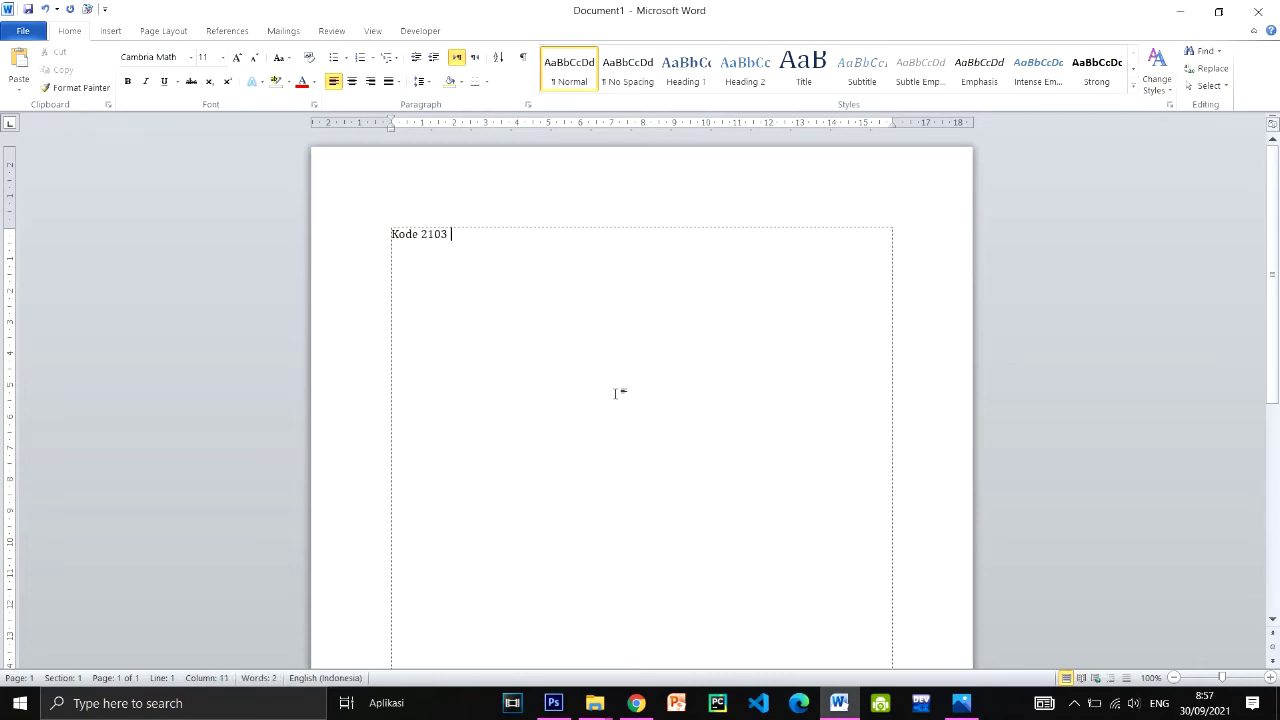
pyautogui.write(' tekan ')
pyautogui.write('Alt')
pyautogui.write('+')
pyautogui.write('x')
pyautogui.write(' 210')
pyautogui.write('3')
pyautogui.hotkey('alt', 'x')
pyautogui.press('Left')
pyautogui.write('45')
# Enlarge the 45°C reading three sizes and the 'Kode 2103 tekan Alt+x' line one size
pyautogui.hotkey('shift', 'Left')
pyautogui.hotkey('shift', 'Left')
pyautogui.hotkey('shift', 'Left')
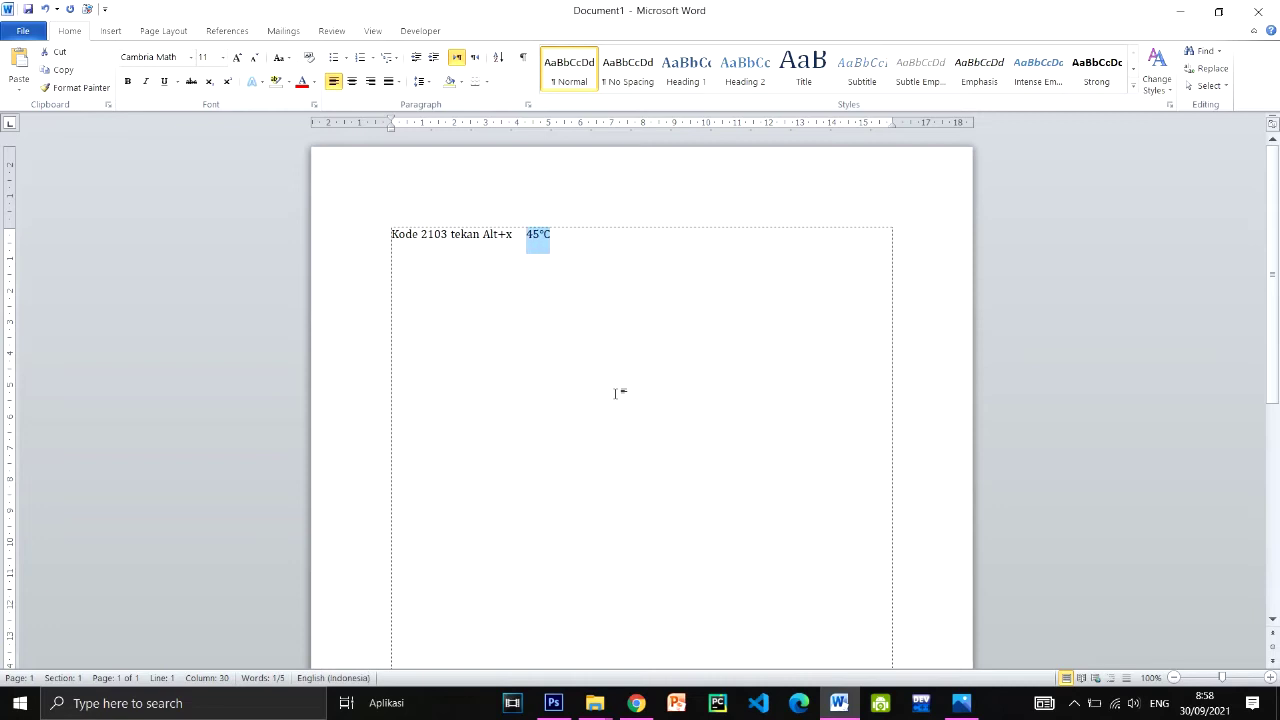
pyautogui.hotkey('ctrl', ']')
pyautogui.hotkey('ctrl', ']')
pyautogui.hotkey('ctrl', ']')
pyautogui.hotkey('ctrl', ']')
pyautogui.hotkey('ctrl', ']')
pyautogui.hotkey('ctrl', ']')
pyautogui.hotkey('ctrl', ']')
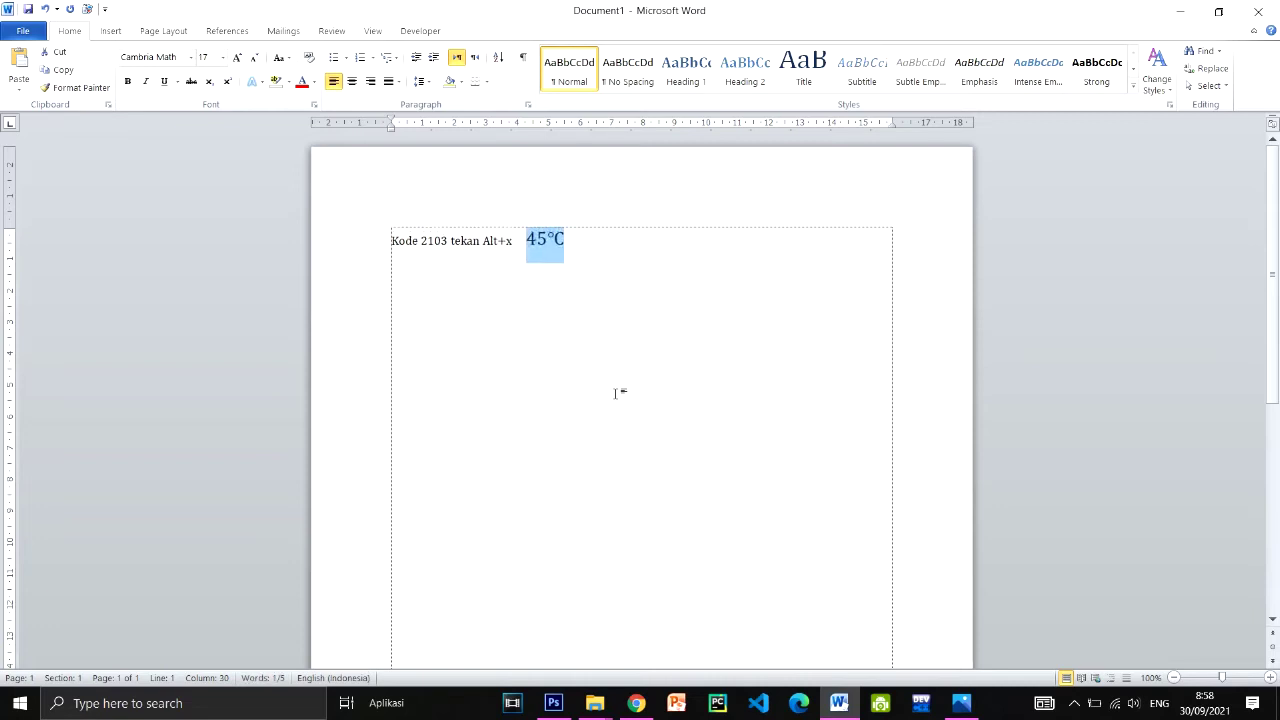
pyautogui.hotkey('ctrl', ']')
pyautogui.hotkey('ctrl', ']')
pyautogui.hotkey('ctrl', ']')
pyautogui.hotkey('ctrl', ']')
pyautogui.hotkey('ctrl', ']')
pyautogui.hotkey('ctrl', ']')
pyautogui.hotkey('ctrl', ']')
pyautogui.hotkey('ctrl', ']')
pyautogui.hotkey('ctrl', ']')
pyautogui.hotkey('ctrl', ']')
pyautogui.hotkey('ctrl', ']')
pyautogui.hotkey('ctrl', ']')
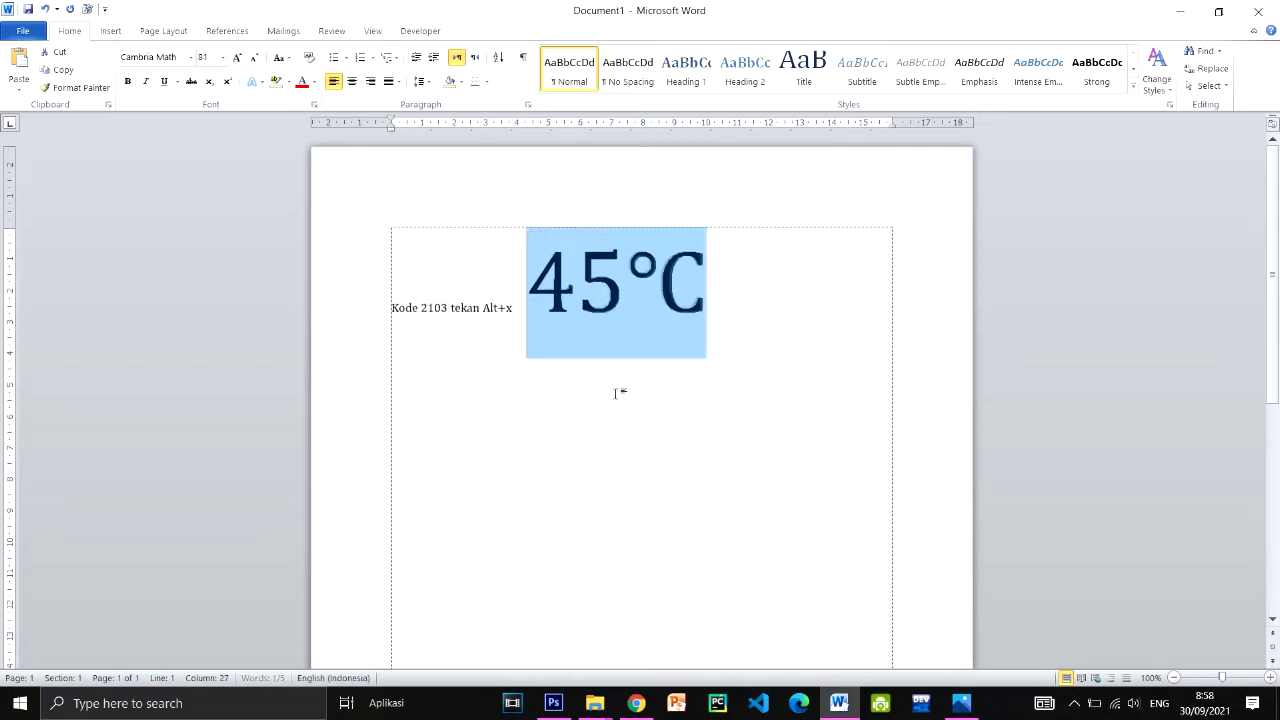
pyautogui.hotkey('ctrl', ']')
pyautogui.hotkey('ctrl', ']')
pyautogui.hotkey('ctrl', ']')
pyautogui.click(485, 323)
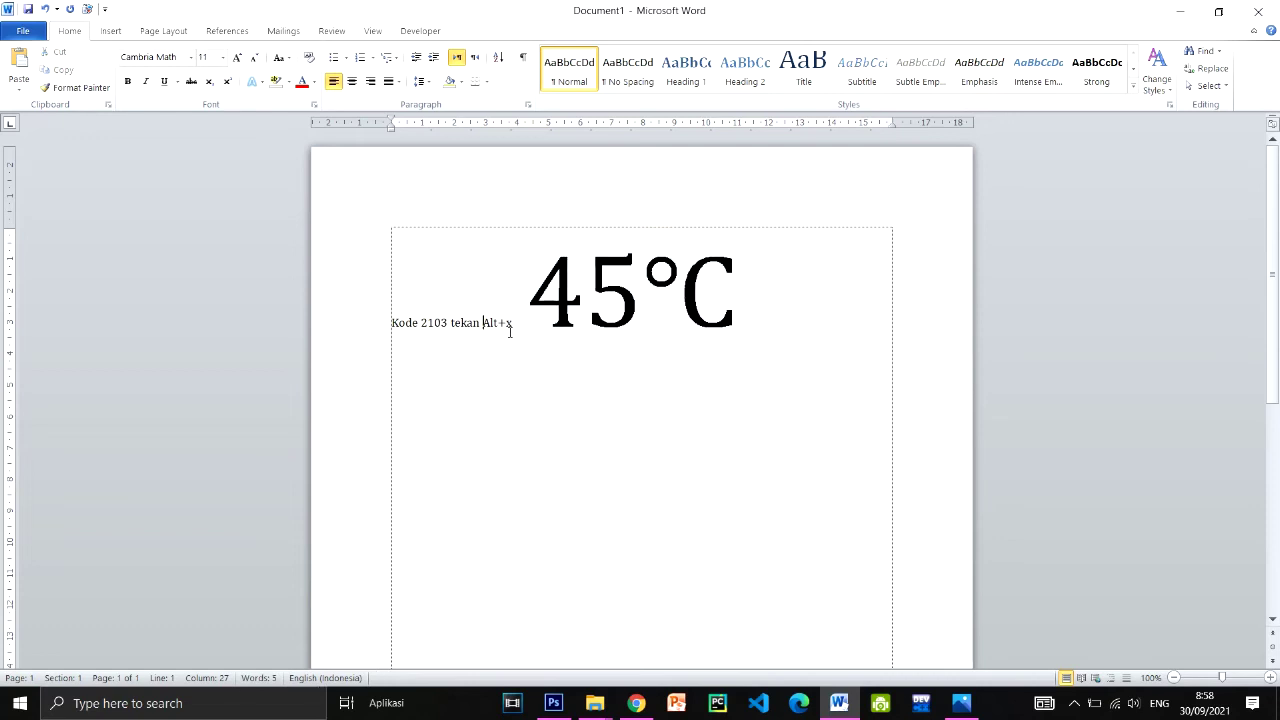
pyautogui.moveTo(516, 323); pyautogui.dragTo(389, 335)
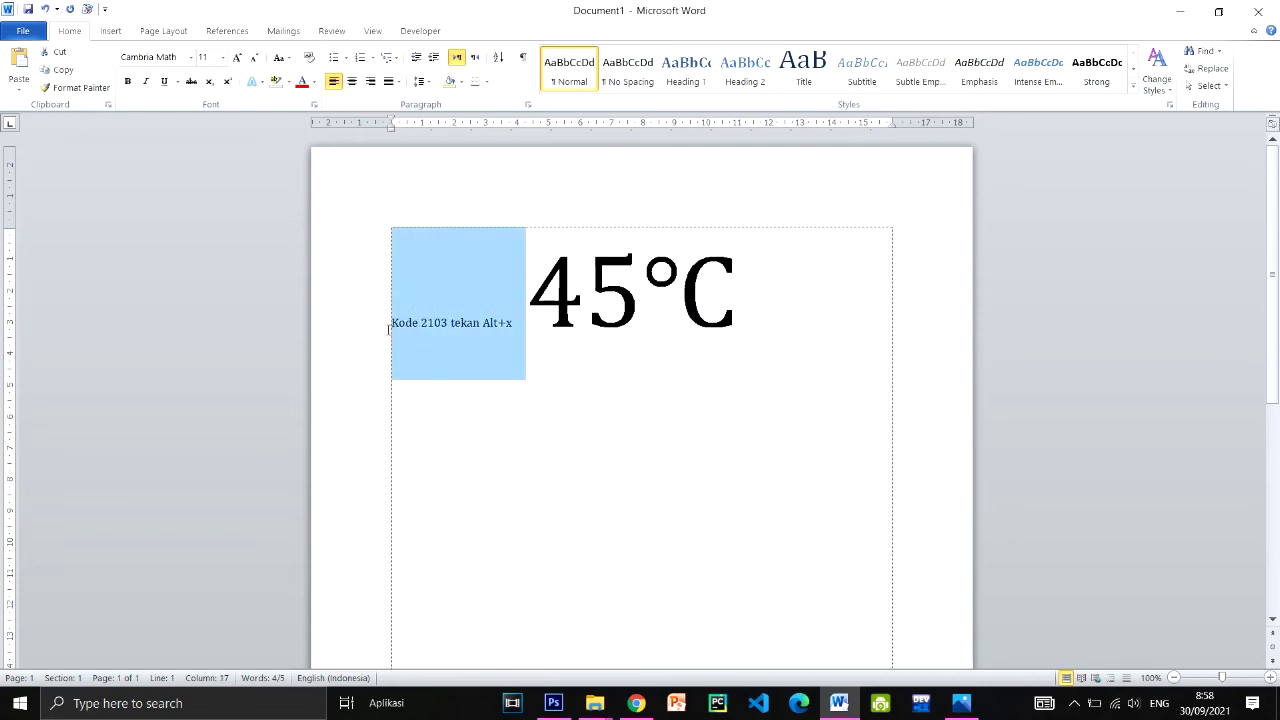
pyautogui.hotkey('ctrl', ']')
pyautogui.hotkey('ctrl', ']')
pyautogui.hotkey('ctrl', ']')
pyautogui.hotkey('ctrl', ']')
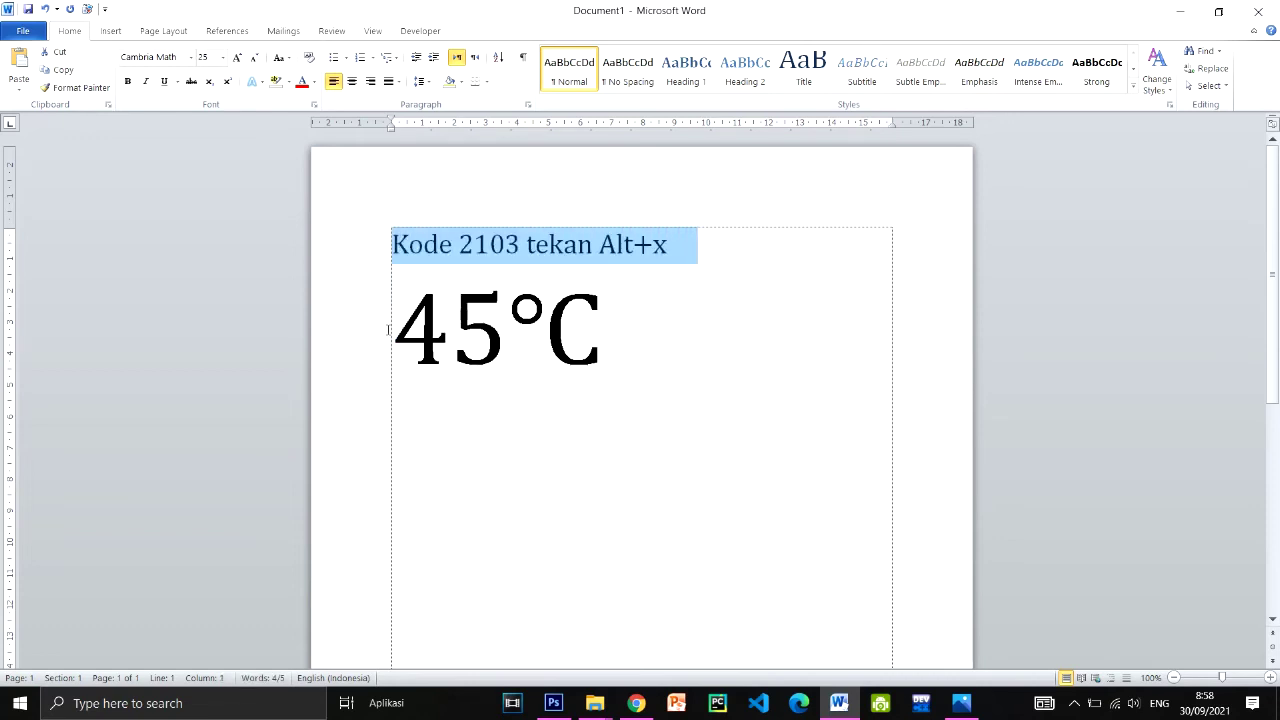
# Add the heading CELCIUS on a new line above the Kode 2103 line
pyautogui.click(575, 424)
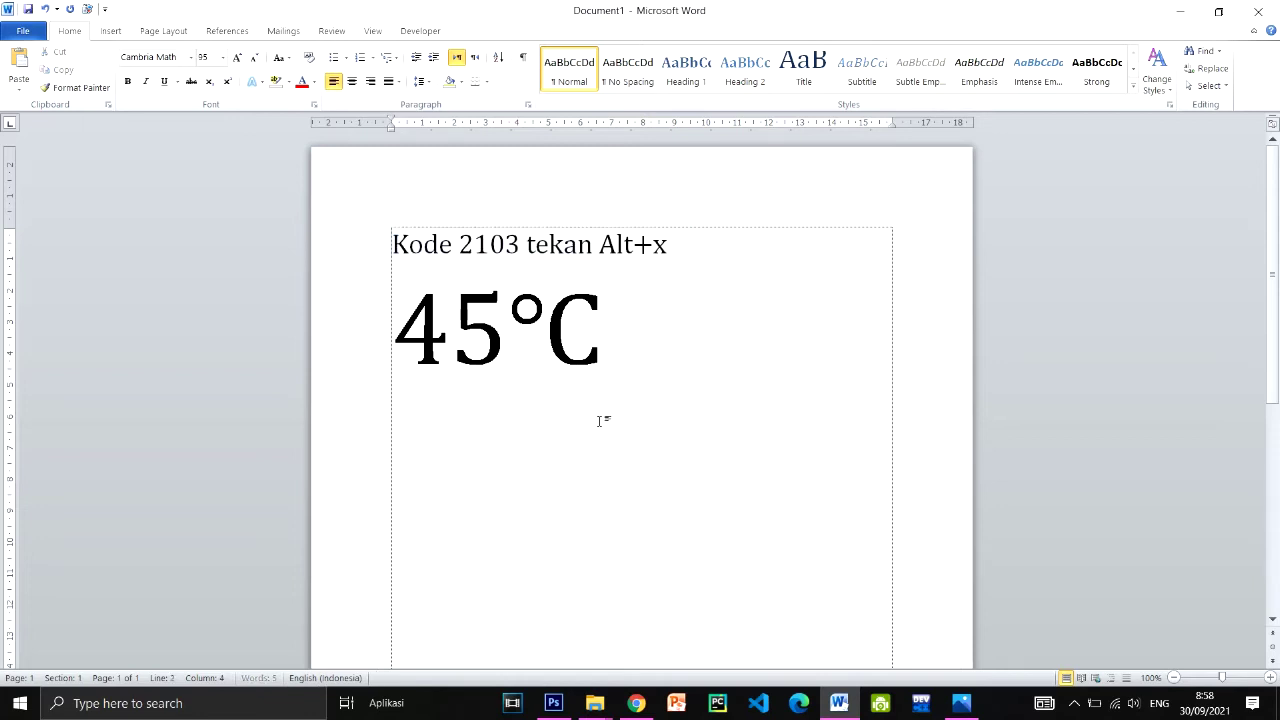
pyautogui.click(394, 248)
pyautogui.press('Return')
pyautogui.write('CELCIUS')
pyautogui.scroll(-3, 385, 259)
# Type FAHRENHEIT on the empty line below 45°C, correcting the typos
pyautogui.click(455, 350)
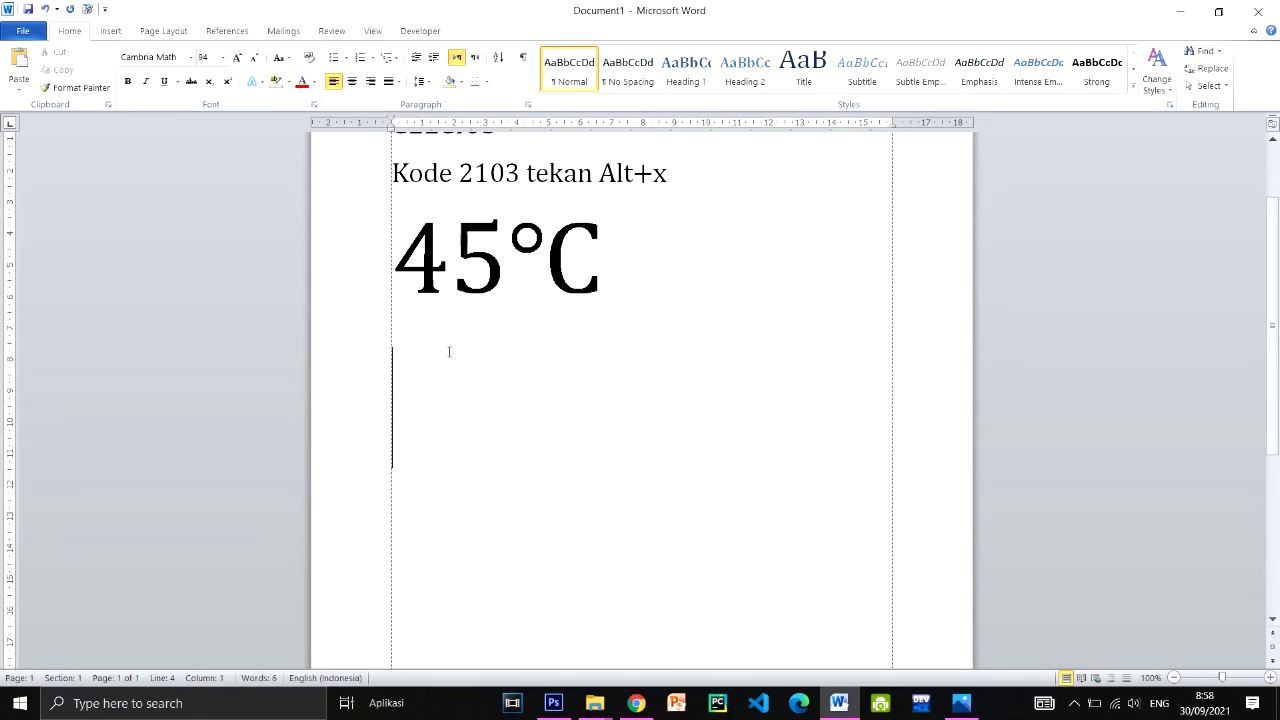
pyautogui.write('[')
pyautogui.press('BackSpace')
pyautogui.write('F')
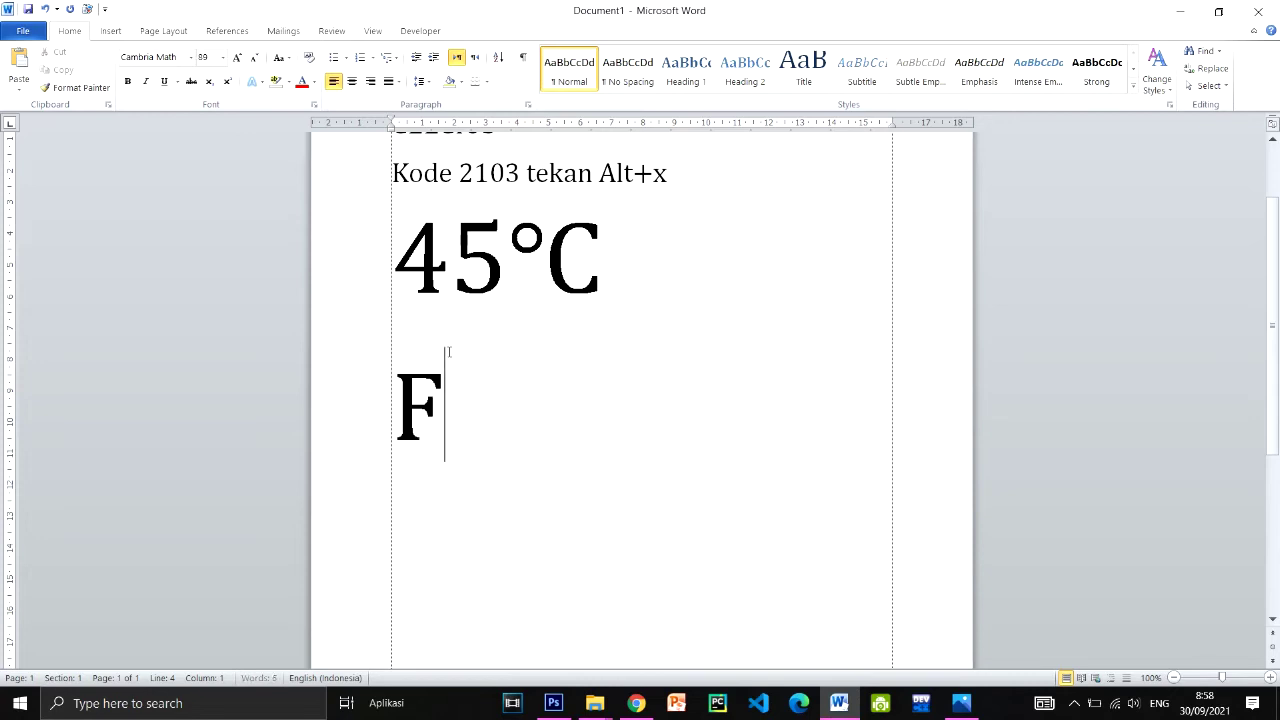
pyautogui.write('AHRENHE')
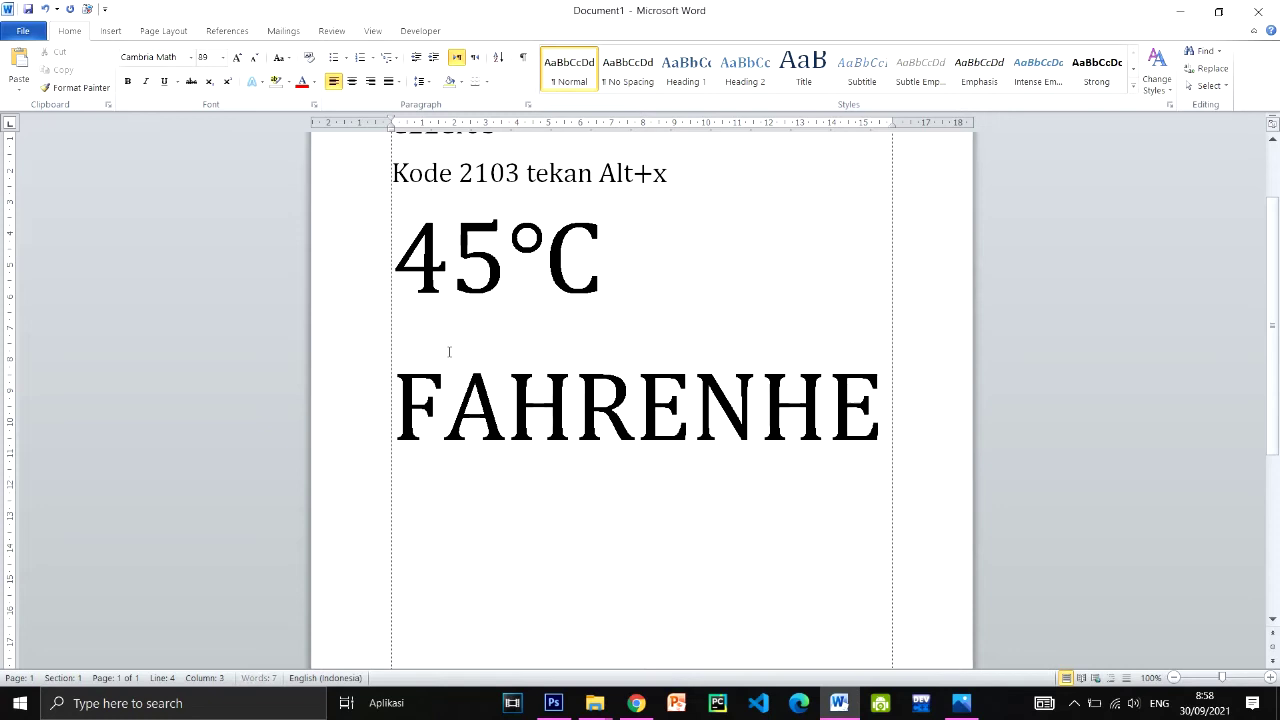
pyautogui.write('IT')
# Shrink FAHRENHEIT to fit on one line and set 14 pt for the next line
pyautogui.hotkey('shift', 'Left')
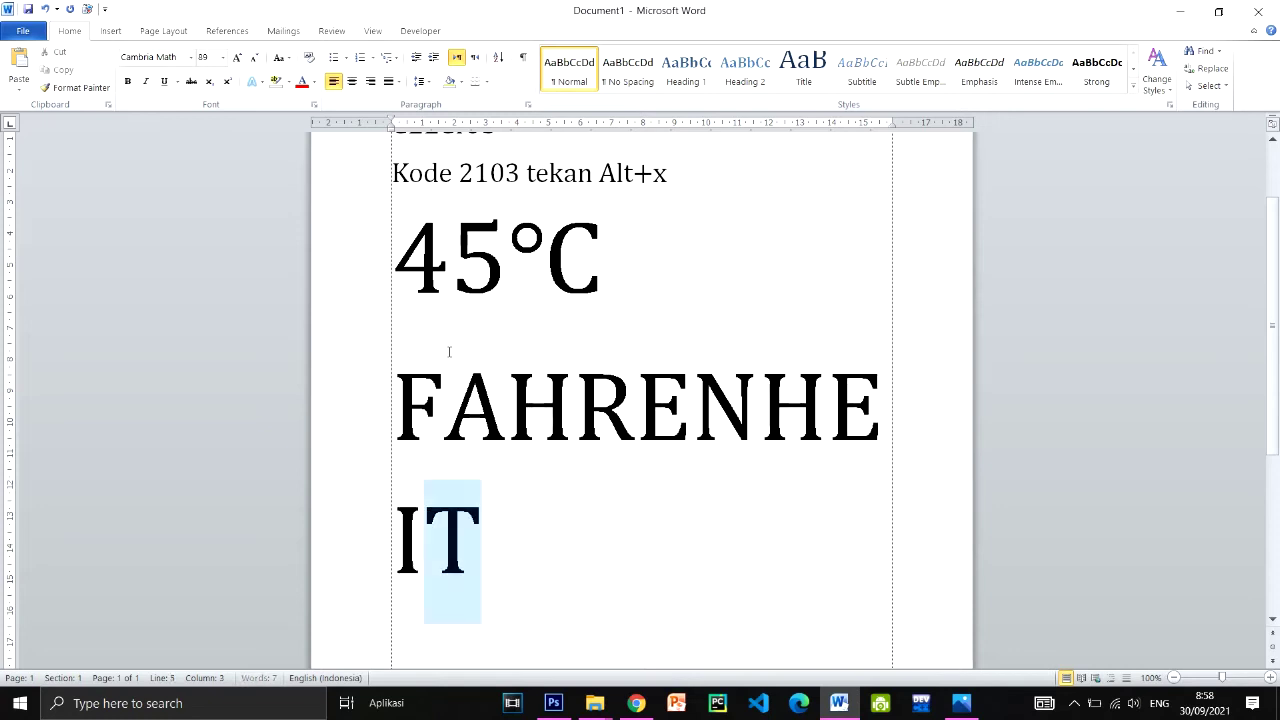
pyautogui.hotkey('shift', 'Left')
pyautogui.hotkey('shift', 'Left')
pyautogui.hotkey('shift', 'Left')
pyautogui.hotkey('shift', 'Left')
pyautogui.hotkey('shift', 'Left')
pyautogui.hotkey('shift', 'Left')
pyautogui.hotkey('shift', 'Left')
pyautogui.hotkey('shift', 'Right')
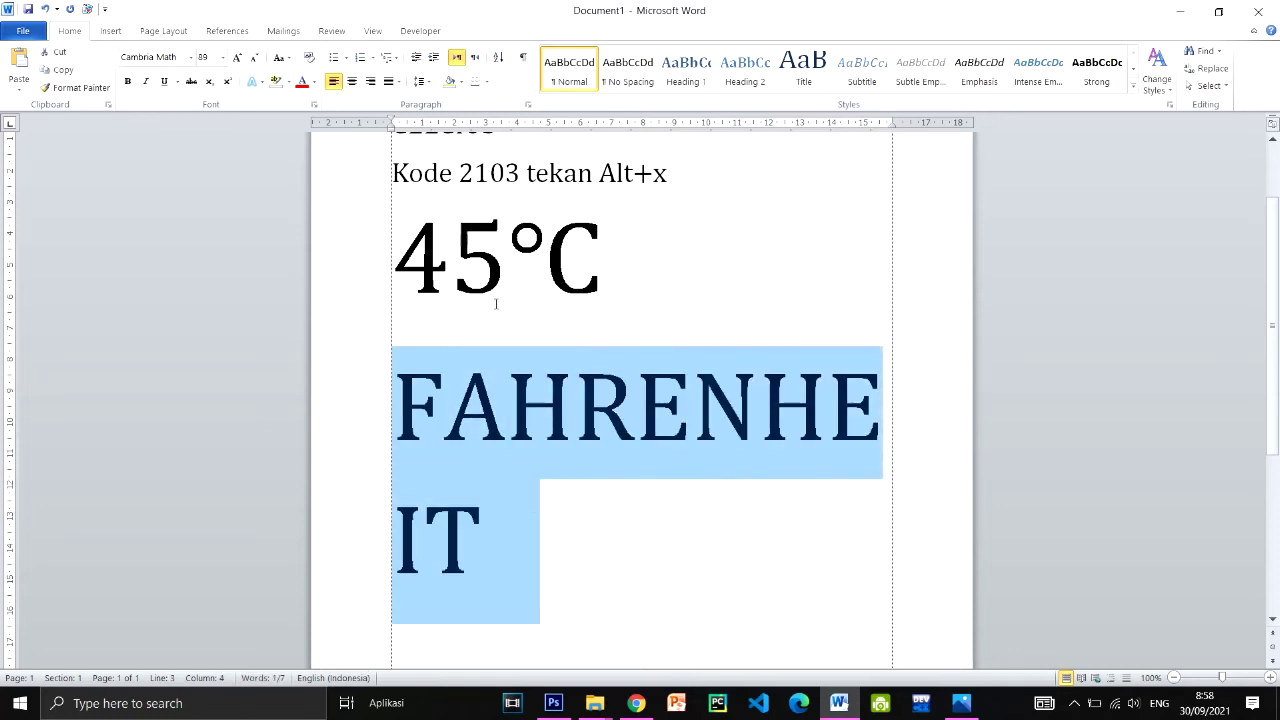
pyautogui.hotkey('ctrl', '[')
pyautogui.hotkey('ctrl', '[')
pyautogui.hotkey('ctrl', '[')
pyautogui.hotkey('ctrl', '[')
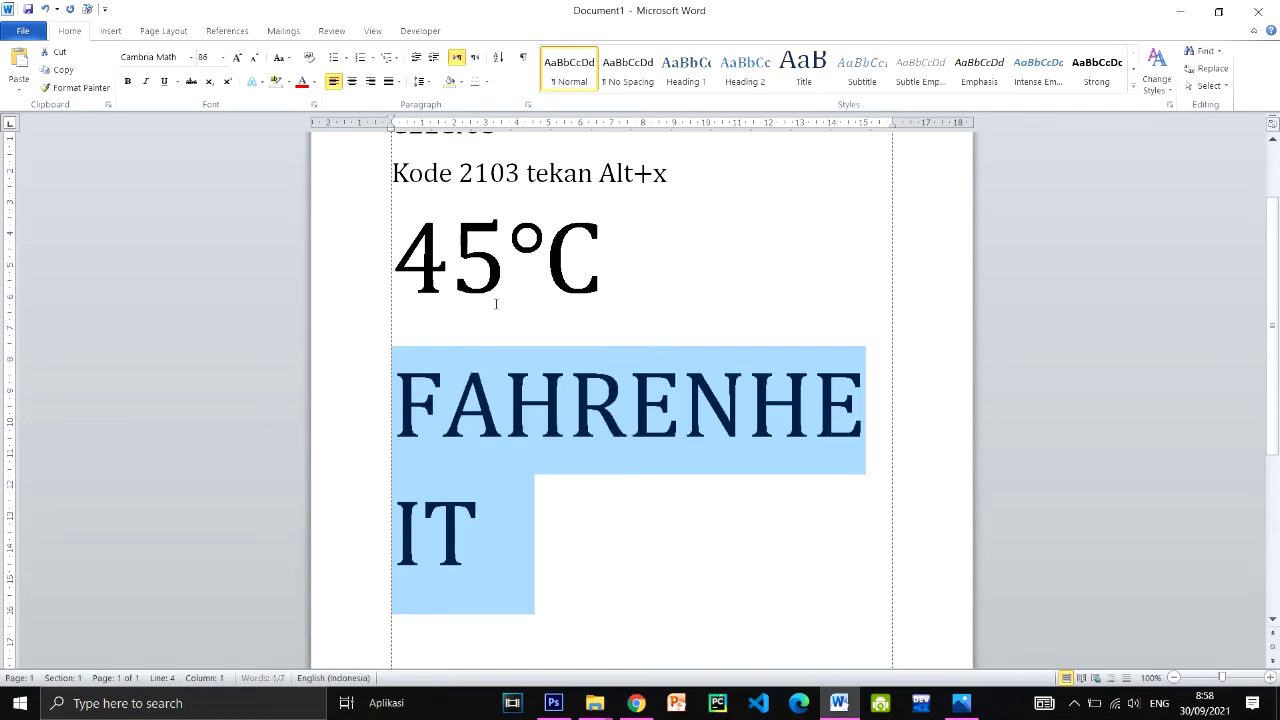
pyautogui.hotkey('ctrl', '[')
pyautogui.hotkey('ctrl', '[')
pyautogui.hotkey('ctrl', '[')
pyautogui.hotkey('ctrl', '[')
pyautogui.hotkey('ctrl', '[')
pyautogui.hotkey('ctrl', '[')
pyautogui.hotkey('ctrl', '[')
pyautogui.hotkey('ctrl', '[')
pyautogui.hotkey('ctrl', '[')
pyautogui.hotkey('ctrl', '[')
pyautogui.hotkey('ctrl', '[')
pyautogui.hotkey('ctrl', '[')
pyautogui.hotkey('ctrl', '[')
pyautogui.hotkey('ctrl', '[')
pyautogui.hotkey('ctrl', '[')
pyautogui.hotkey('ctrl', '[')
pyautogui.hotkey('ctrl', '[')
pyautogui.hotkey('ctrl', '[')
pyautogui.hotkey('ctrl', '[')
pyautogui.hotkey('ctrl', '[')
pyautogui.press('Down')
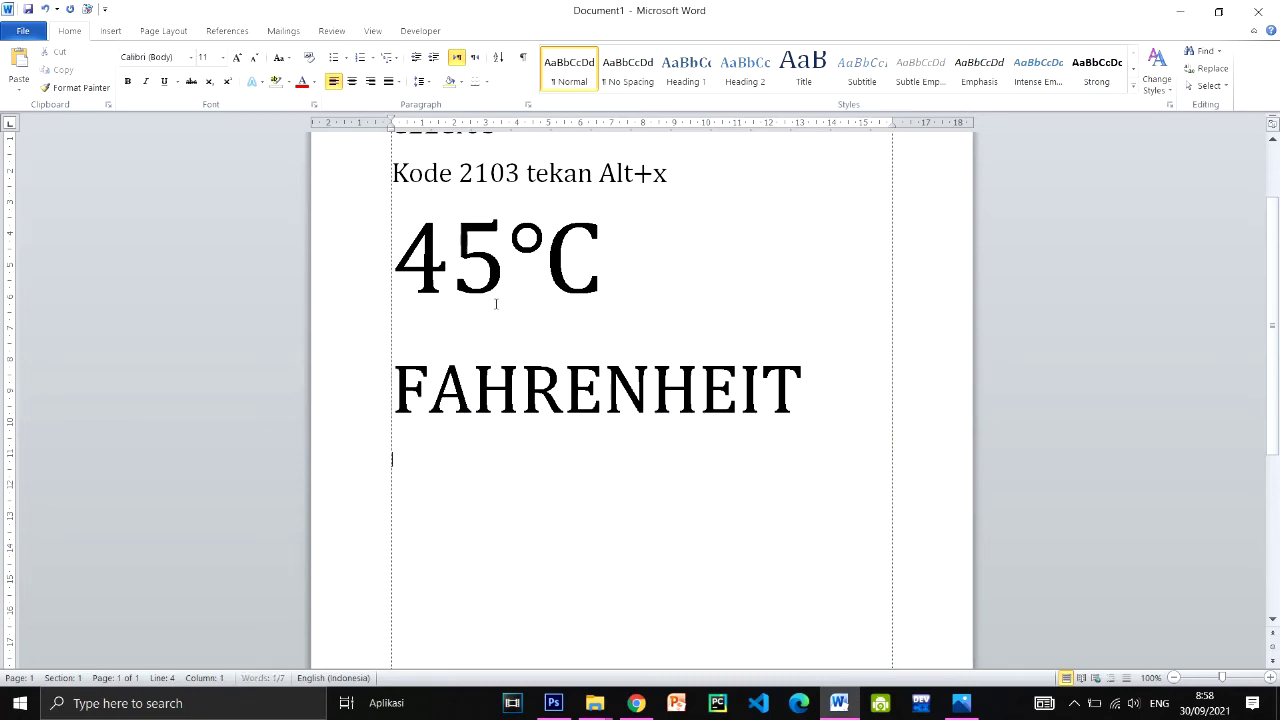
pyautogui.hotkey('ctrl', ']')
pyautogui.hotkey('ctrl', ']')
pyautogui.hotkey('ctrl', ']')
# Type 'KODE 2109 TEKAN Alt+x' and convert 2109 into °F on the line below
pyautogui.write('KODE 2109')
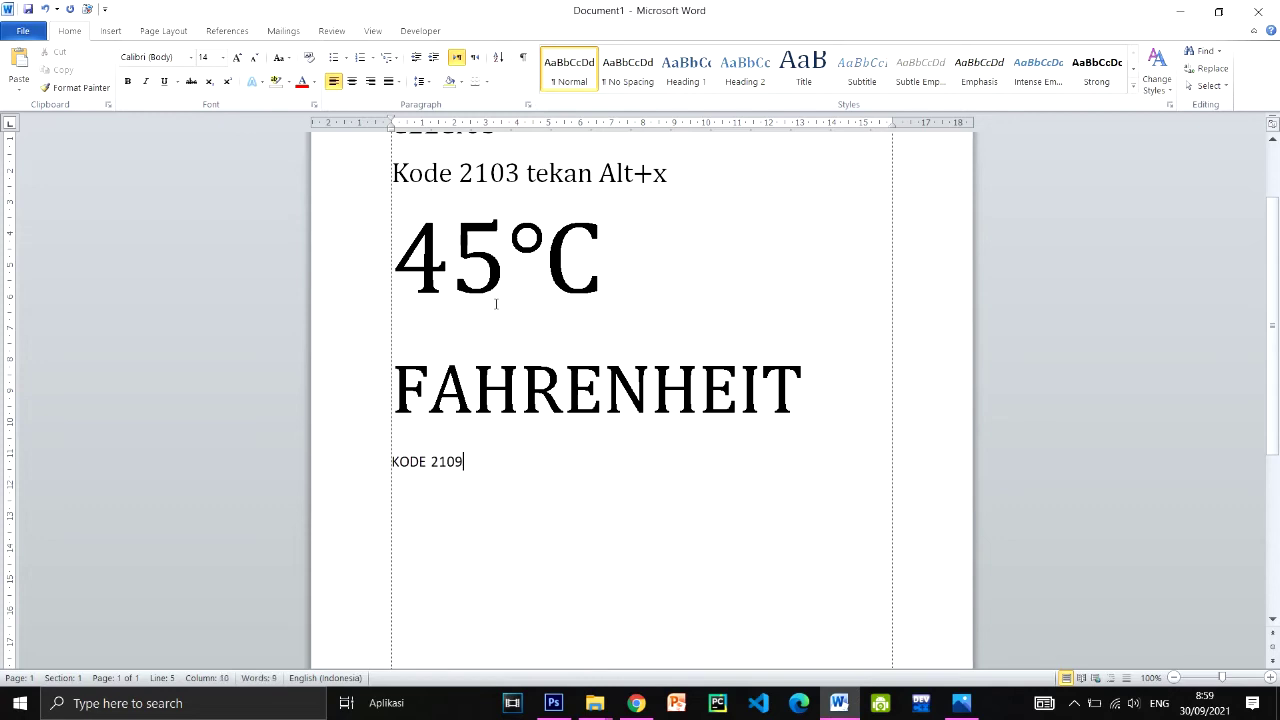
pyautogui.write(' TEKAN aLT+')
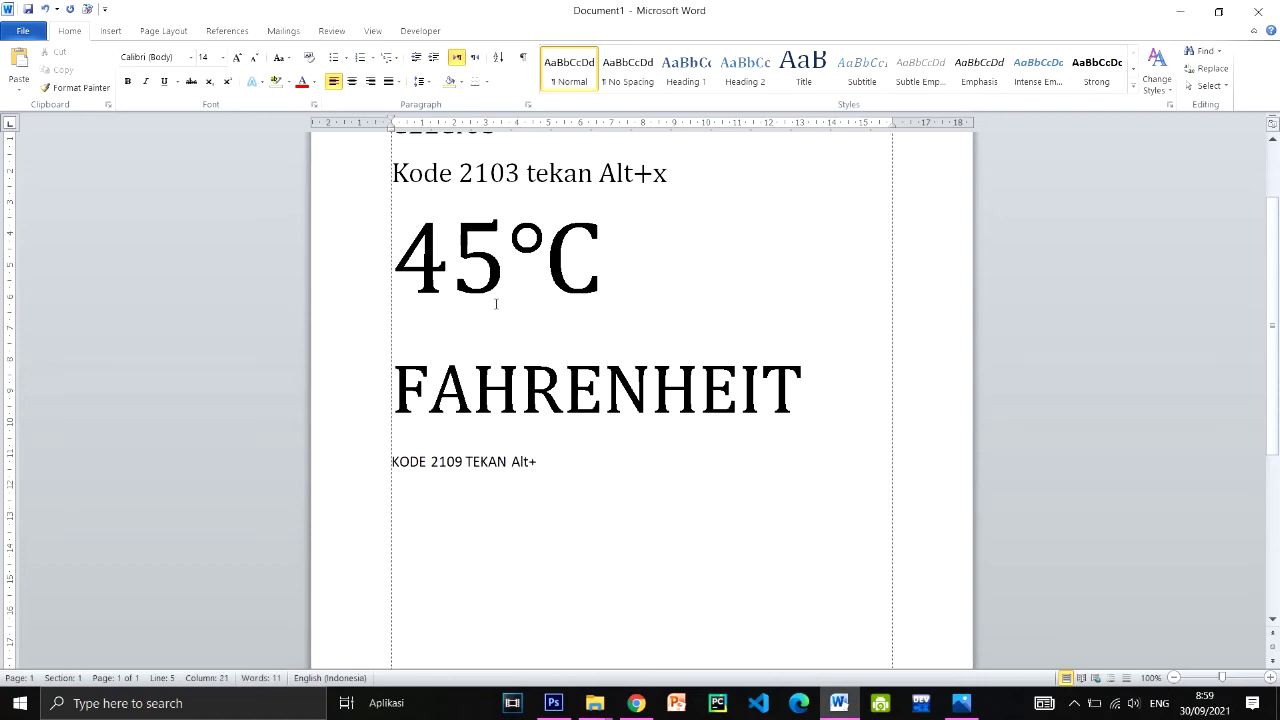
pyautogui.write('x')
pyautogui.press('Return')
pyautogui.write('2109')
pyautogui.press('alt')
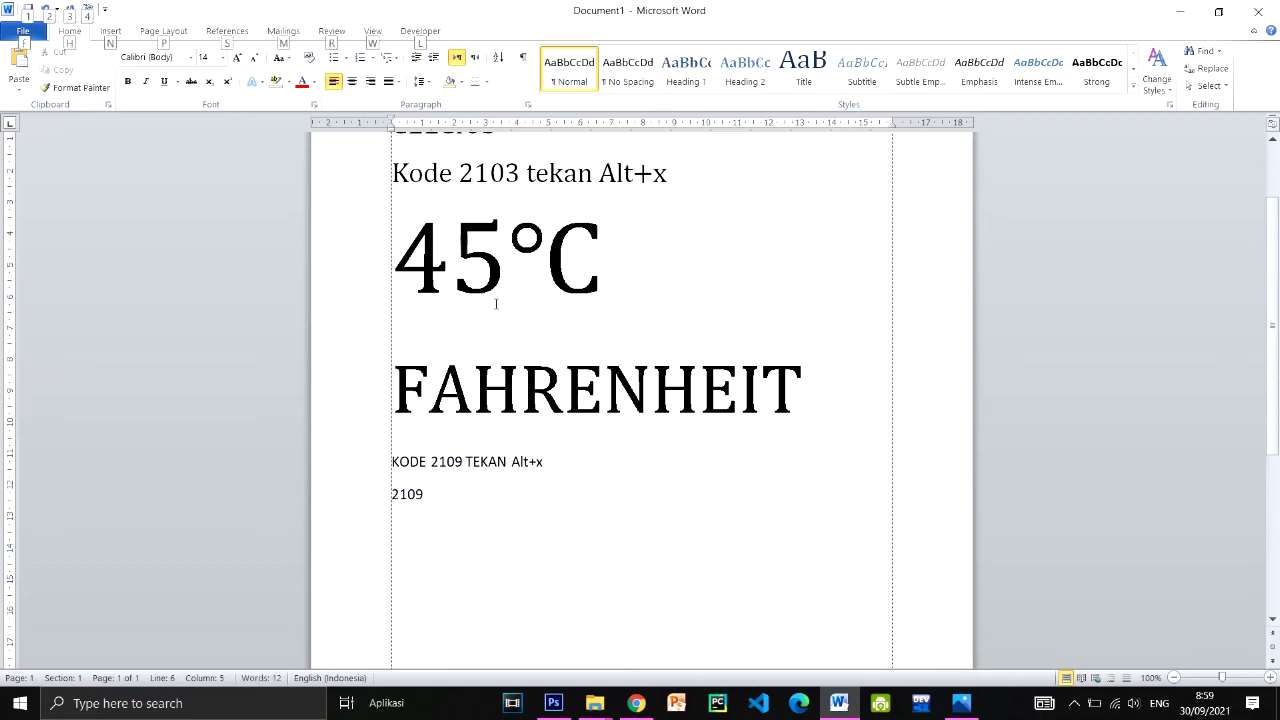
pyautogui.hotkey('alt', 'x')
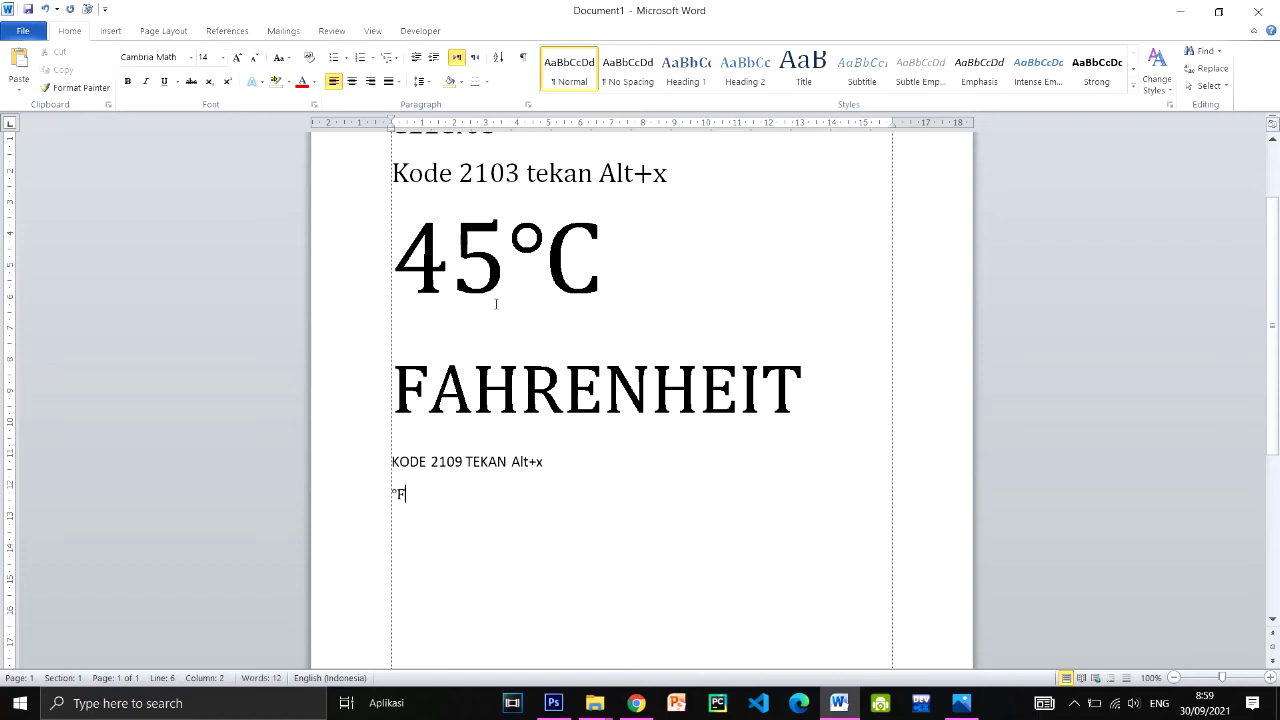
# Enlarge the °F sign to 48 pt and type 90 before it to read 90°F
pyautogui.hotkey('shift', 'Left')
pyautogui.hotkey('shift', 'Left')
pyautogui.hotkey('shift', 'Left')
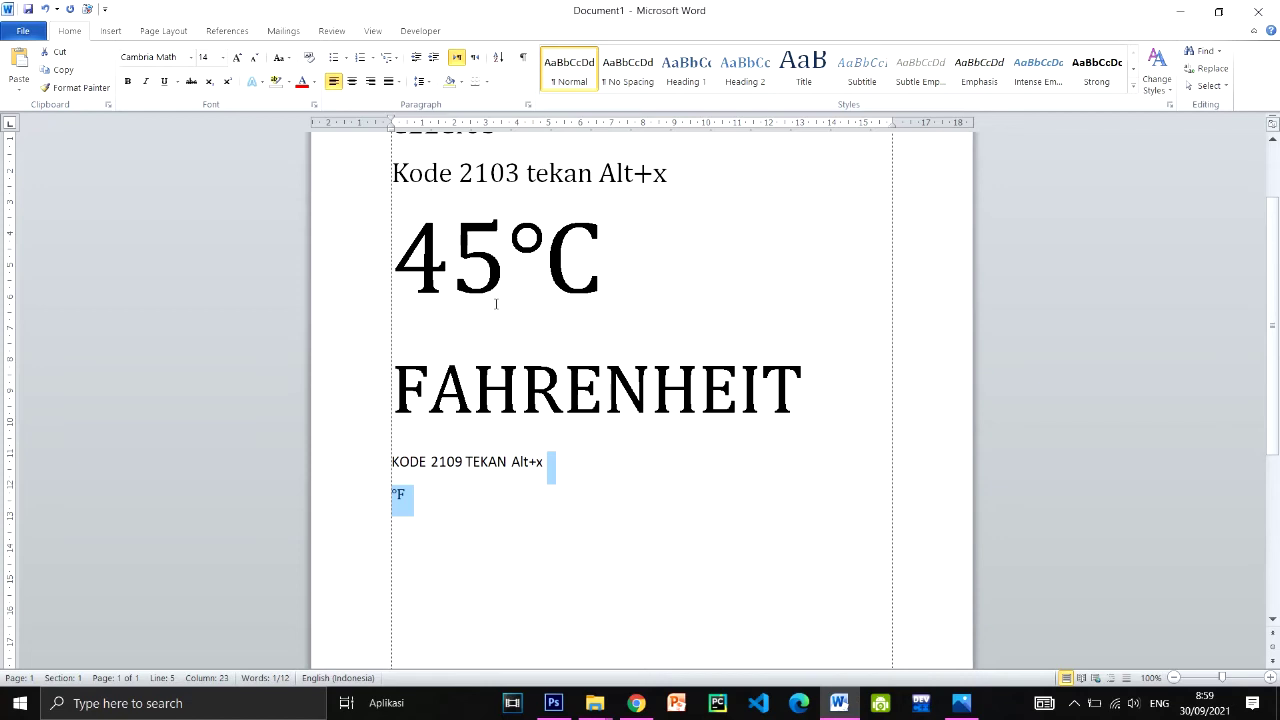
pyautogui.hotkey('ctrl', ']')
pyautogui.hotkey('ctrl', ']')
pyautogui.hotkey('ctrl', ']')
pyautogui.hotkey('ctrl', ']')
pyautogui.hotkey('ctrl', ']')
pyautogui.hotkey('ctrl', ']')
pyautogui.hotkey('ctrl', ']')
pyautogui.hotkey('ctrl', ']')
pyautogui.hotkey('ctrl', ']')
pyautogui.press('Left')
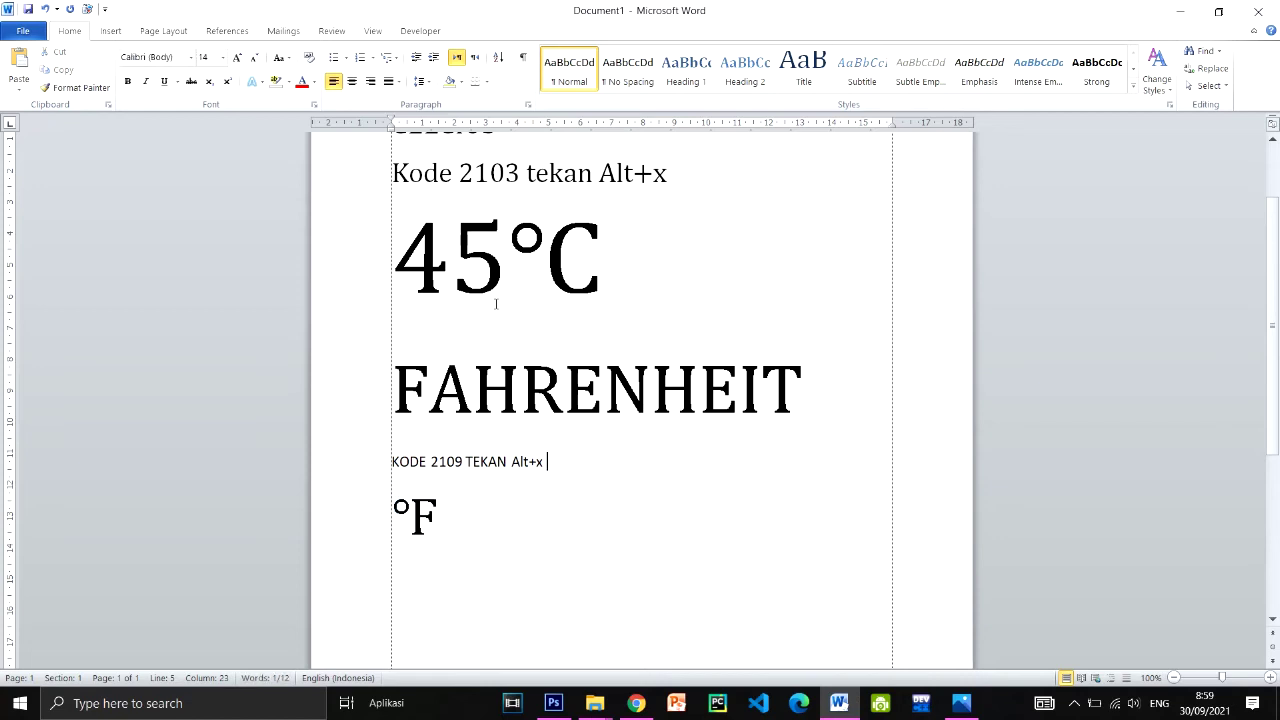
pyautogui.press('Down')
pyautogui.press('Home')
pyautogui.press('Left')
pyautogui.press('Right')
pyautogui.write('90')
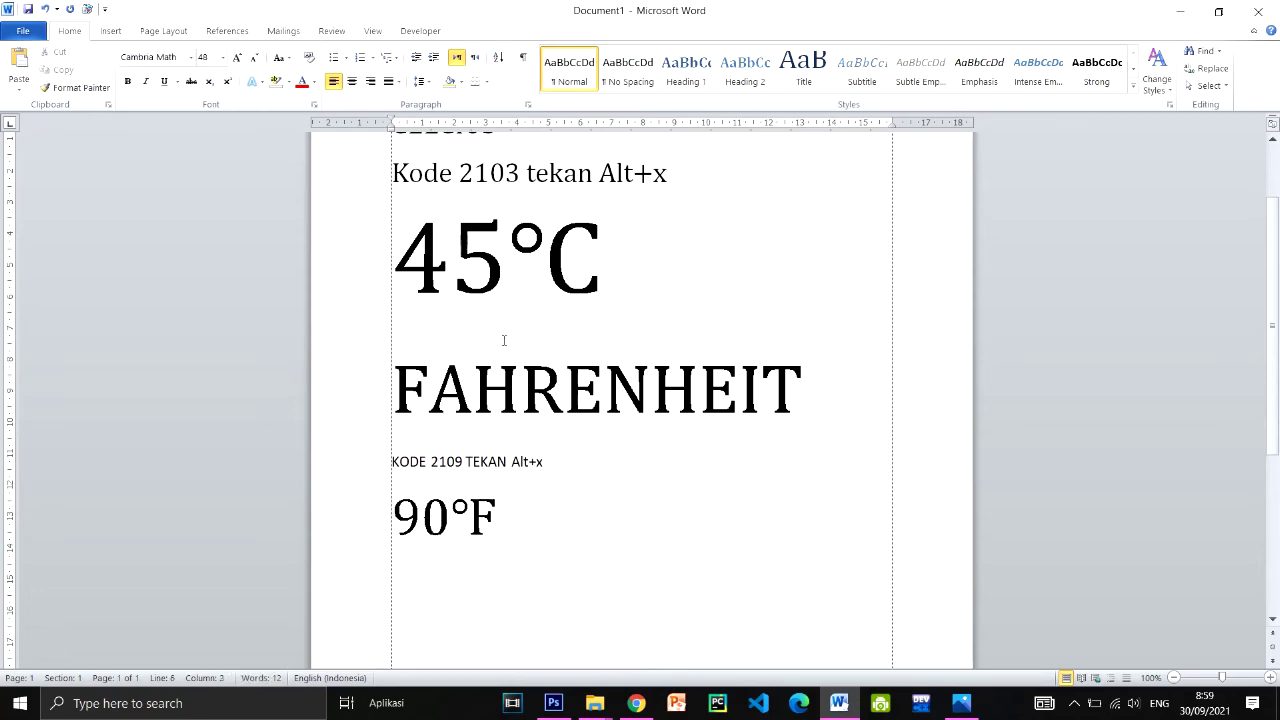
# Add a new line reading 90 °F, converting code 2109 with Alt+X
pyautogui.press('End')
pyautogui.press('Return')
pyautogui.write('90')
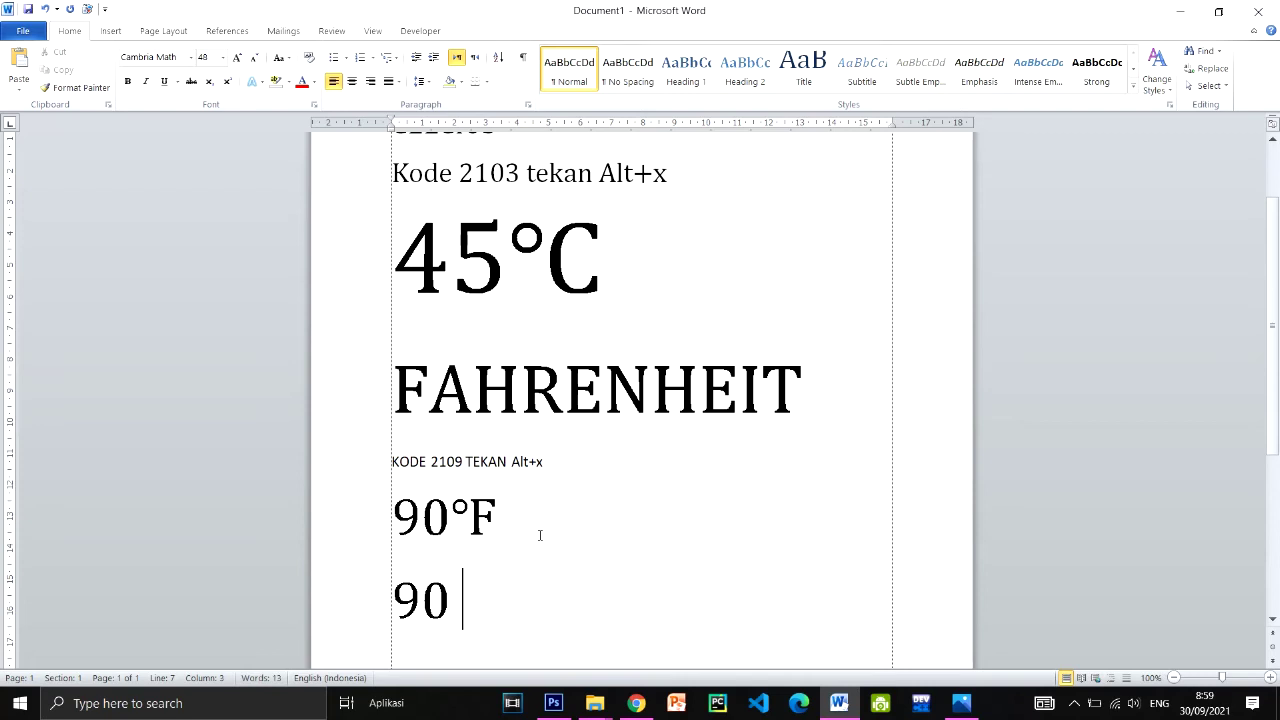
pyautogui.write(' 2109')
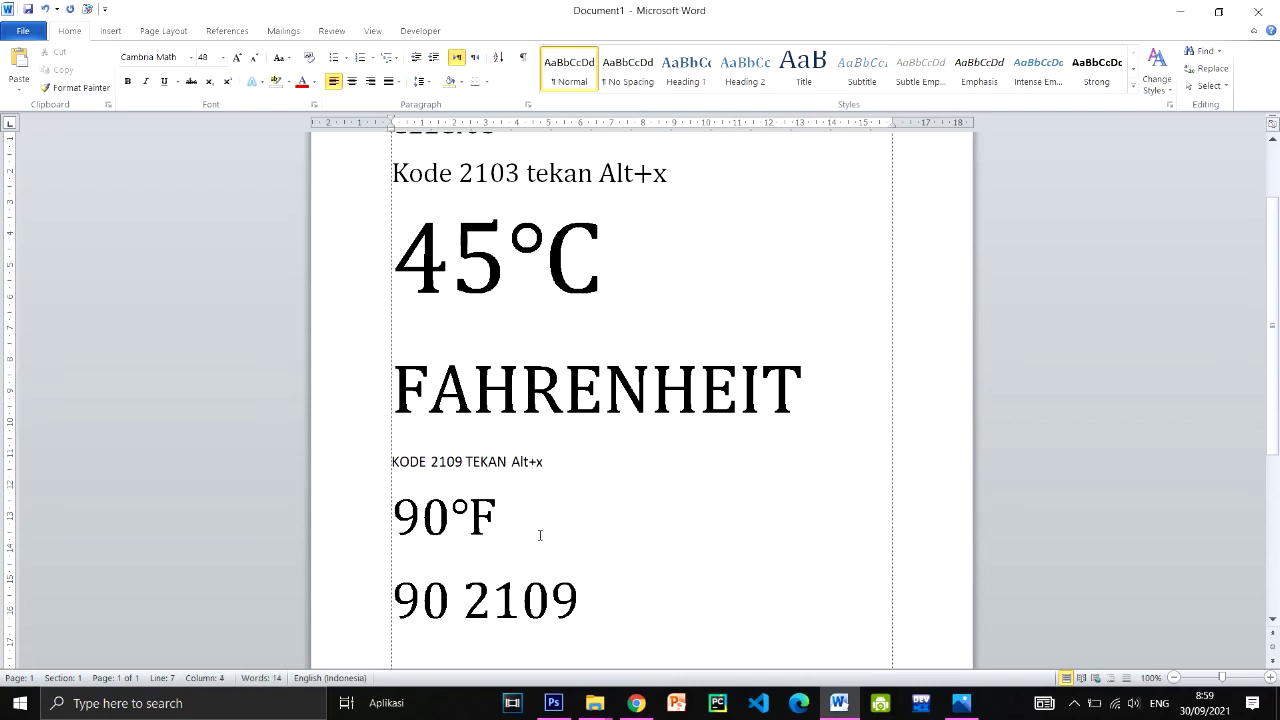
pyautogui.hotkey('alt', 'x')
# Start a new line below 90 °F and open More Symbols with the normal text font
pyautogui.scroll(-3, 631, 477)
pyautogui.scroll(3, 631, 477)
pyautogui.scroll(2, 608, 331)
pyautogui.scroll(-5, 621, 454)
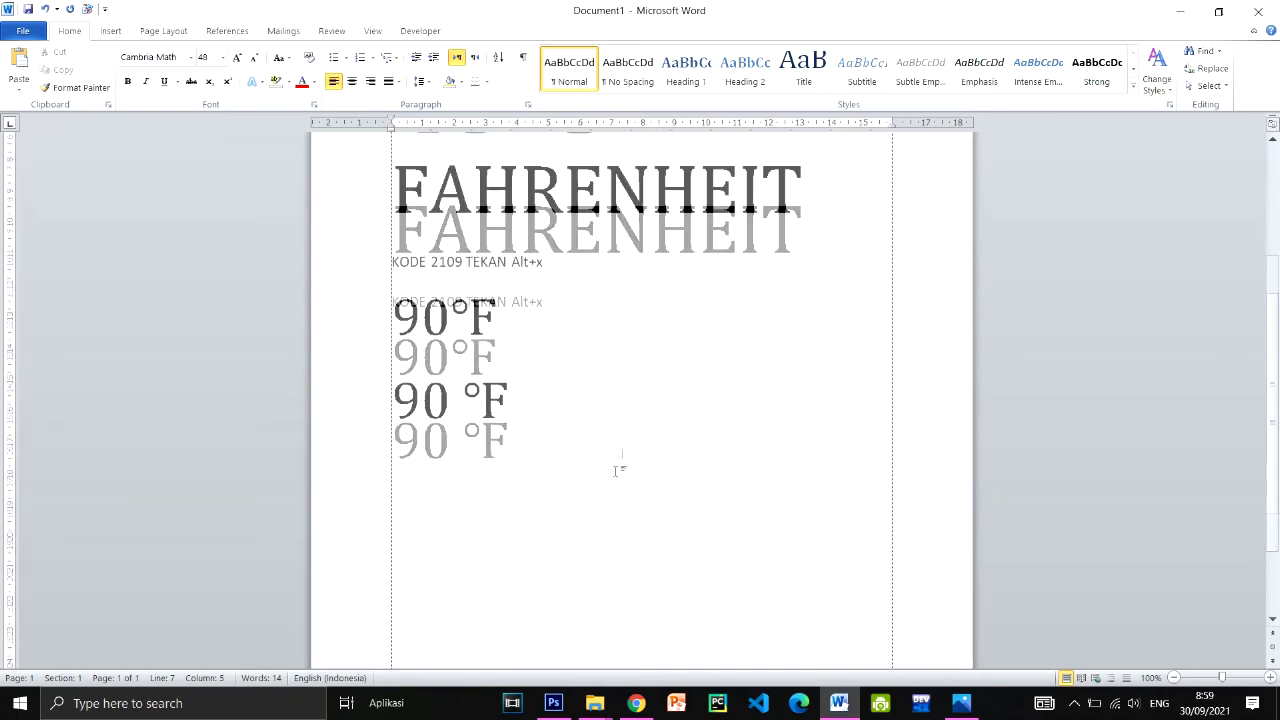
pyautogui.press('Return')
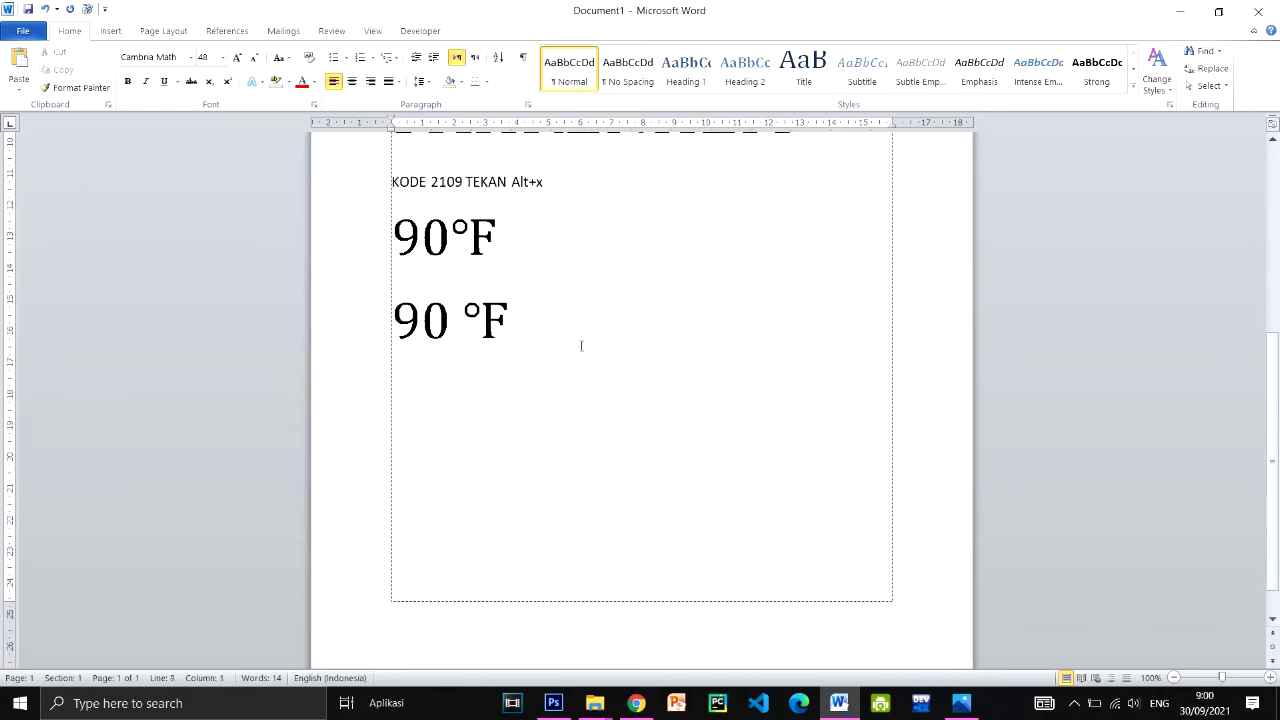
pyautogui.click(109, 32)
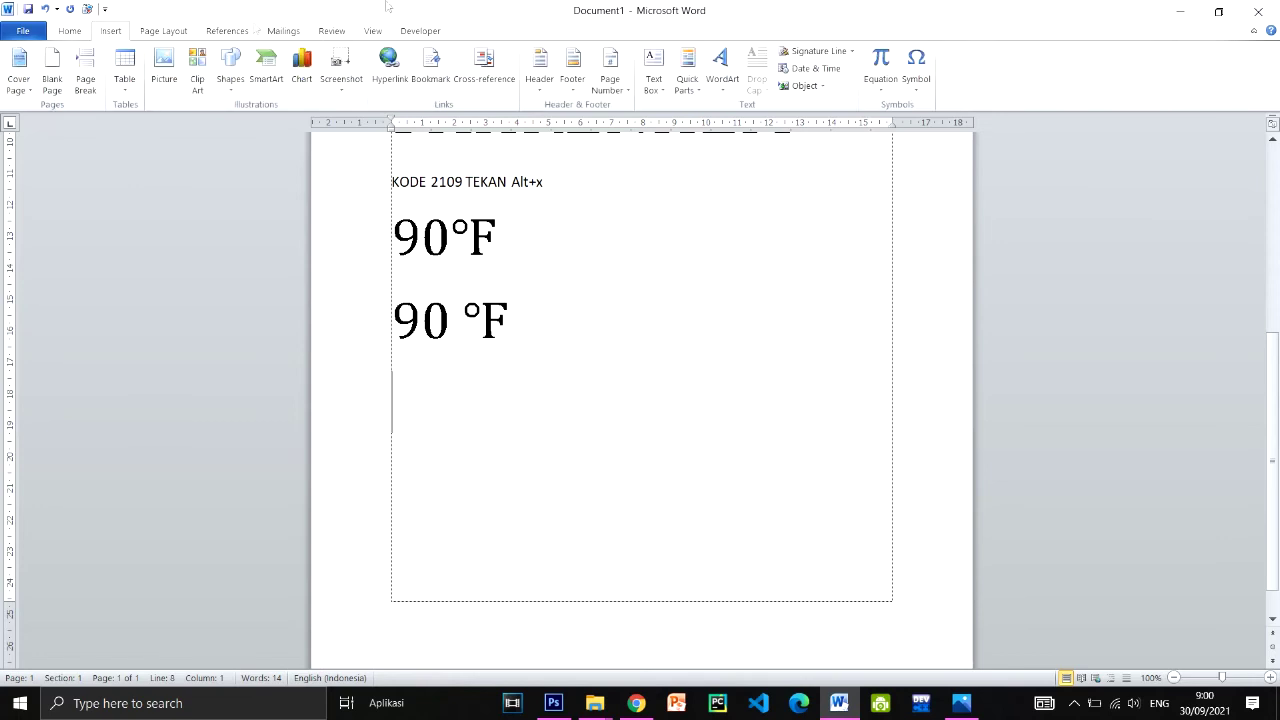
pyautogui.click(916, 88)
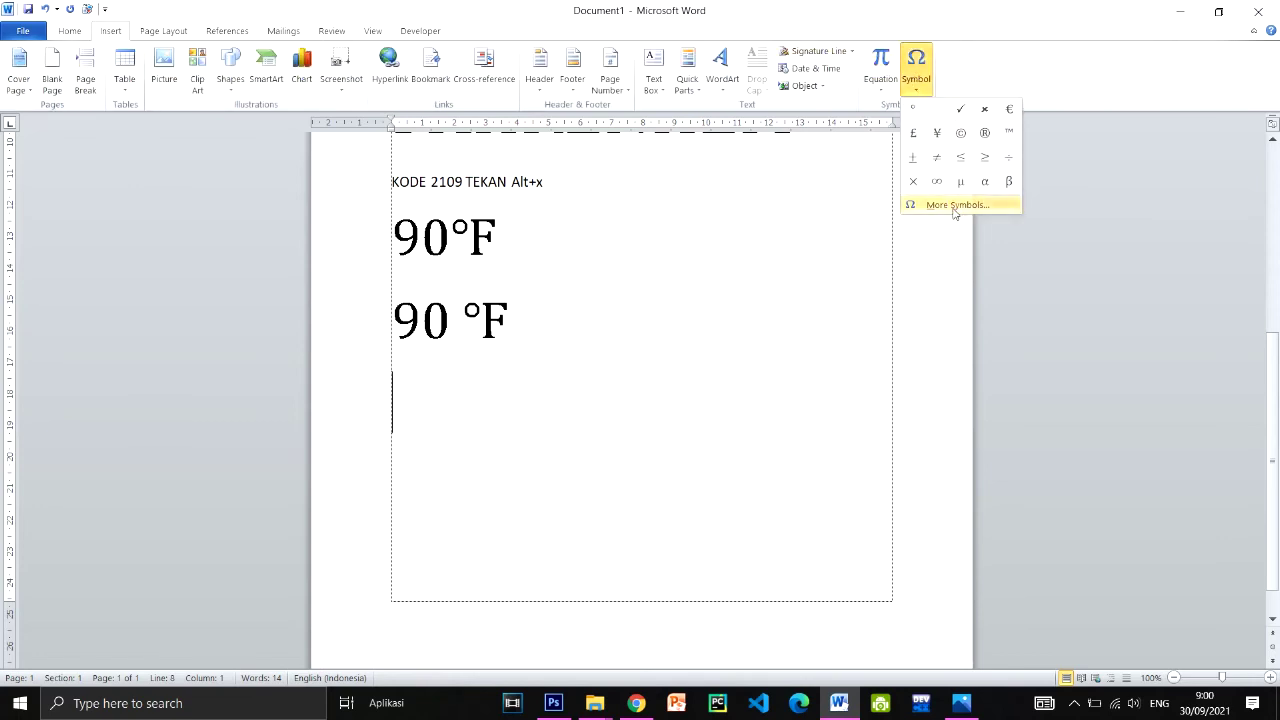
pyautogui.click(951, 205)
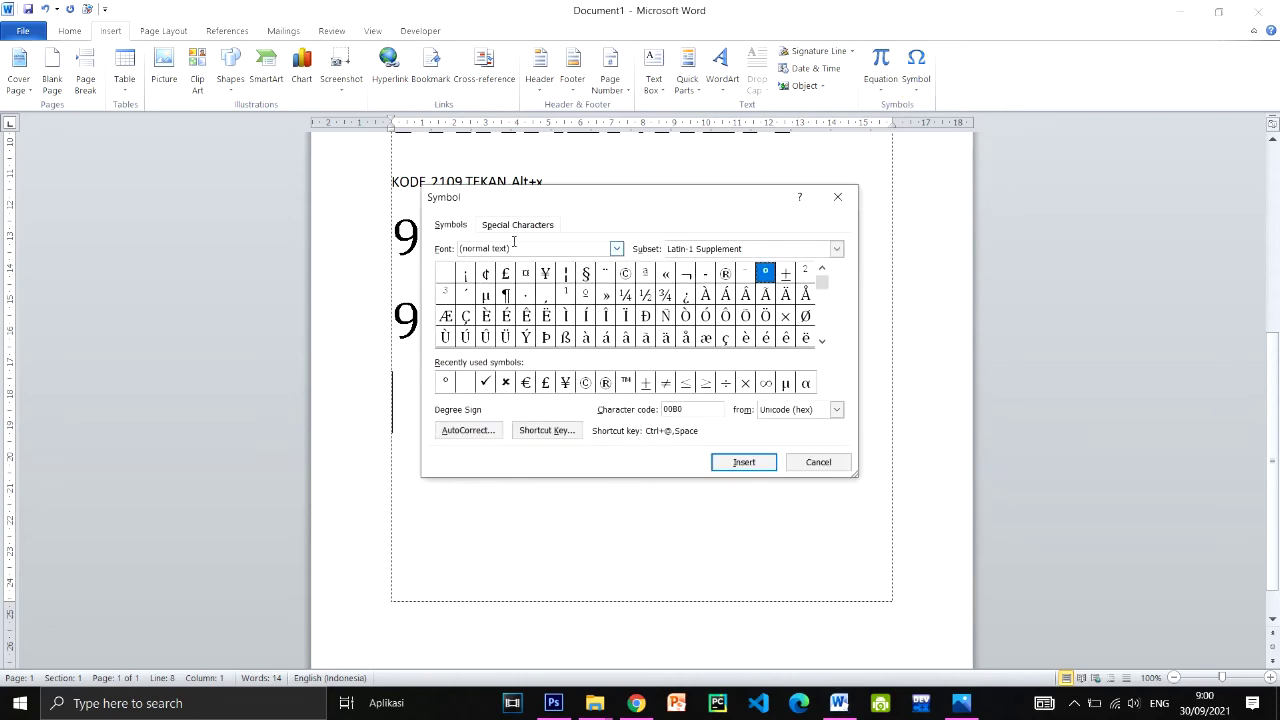
pyautogui.click(616, 248)
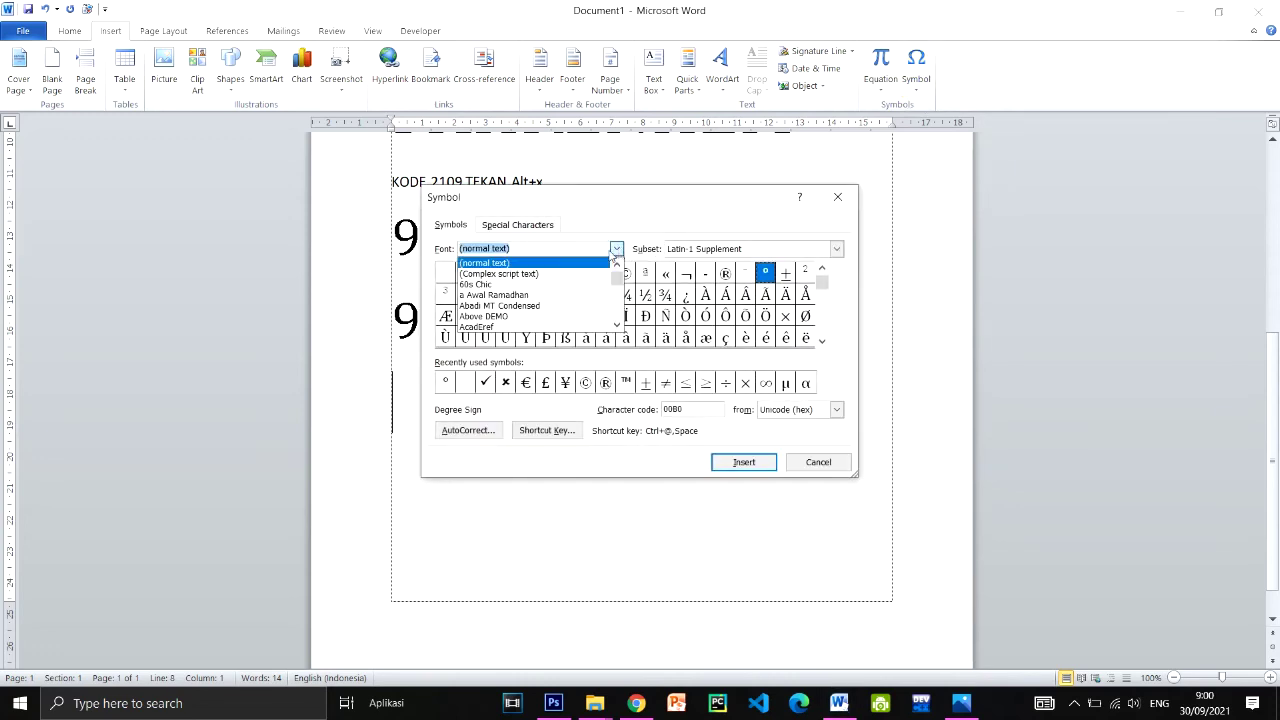
pyautogui.click(541, 266)
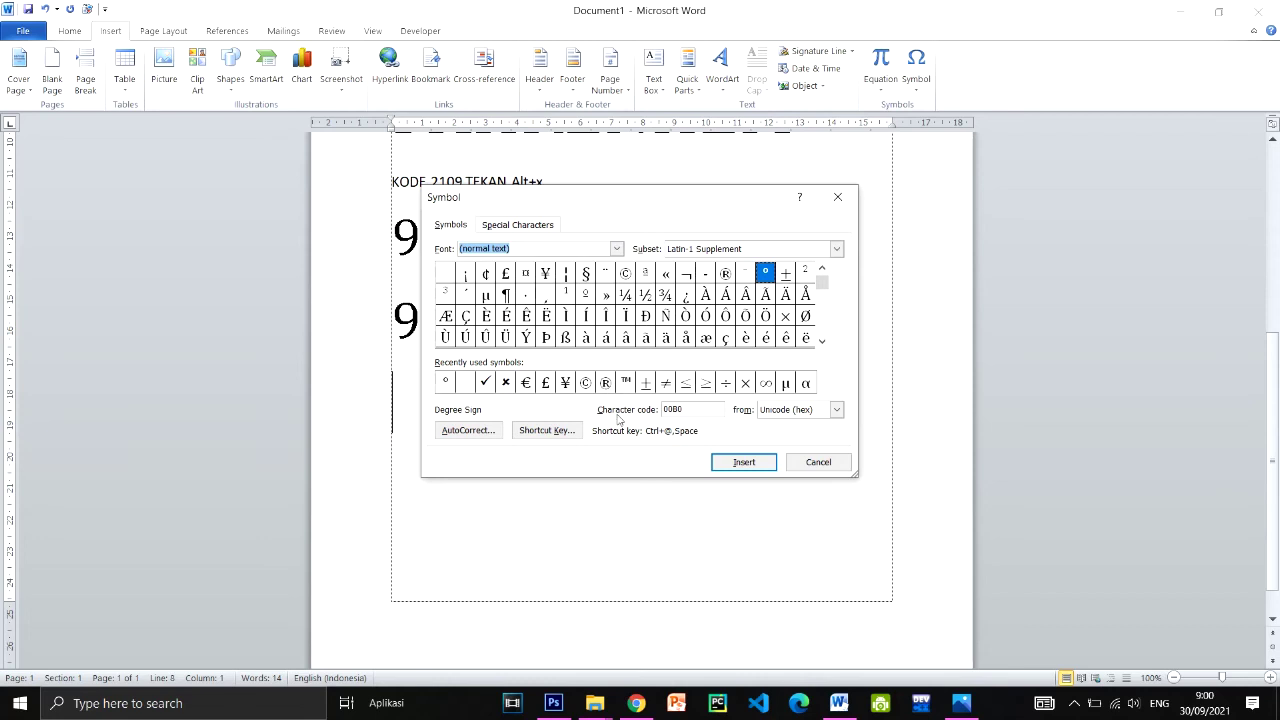
# Insert character codes 2103 (°C) and 2109 (°F), then close the Symbol dialog
pyautogui.click(693, 408)
pyautogui.write('103')
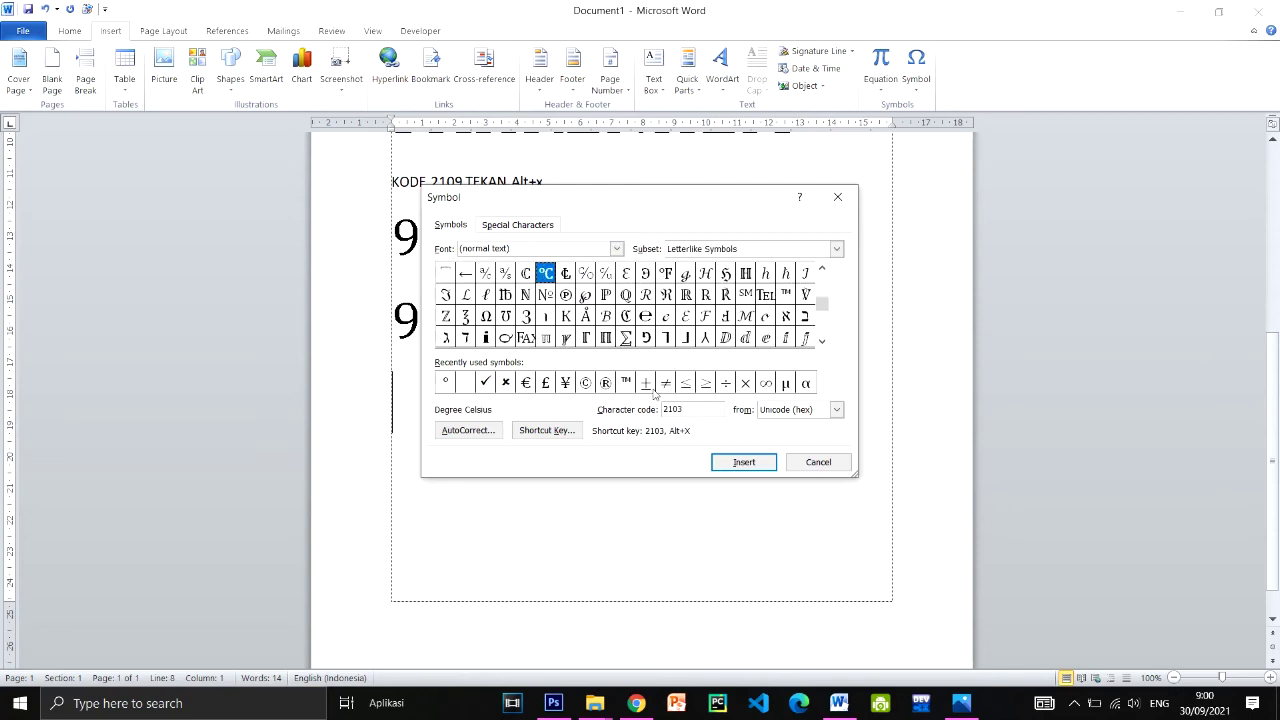
pyautogui.click(743, 464)
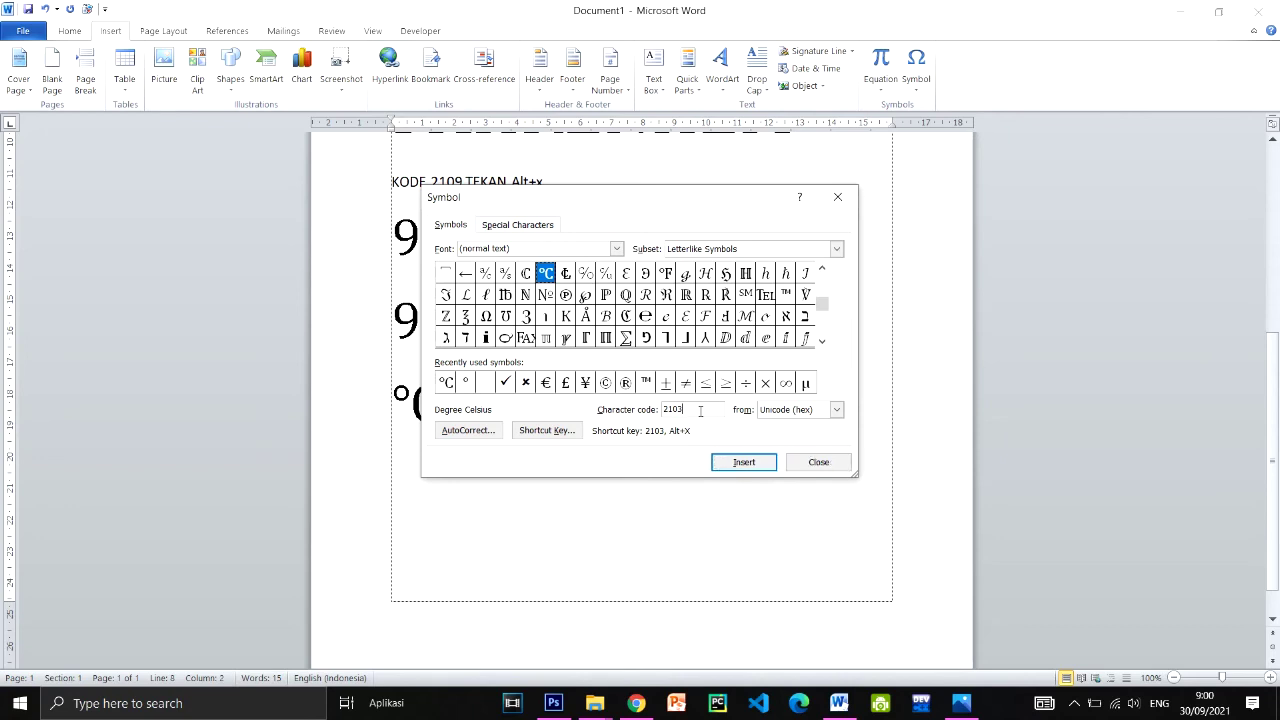
pyautogui.press('BackSpace')
pyautogui.press('BackSpace')
pyautogui.write('09')
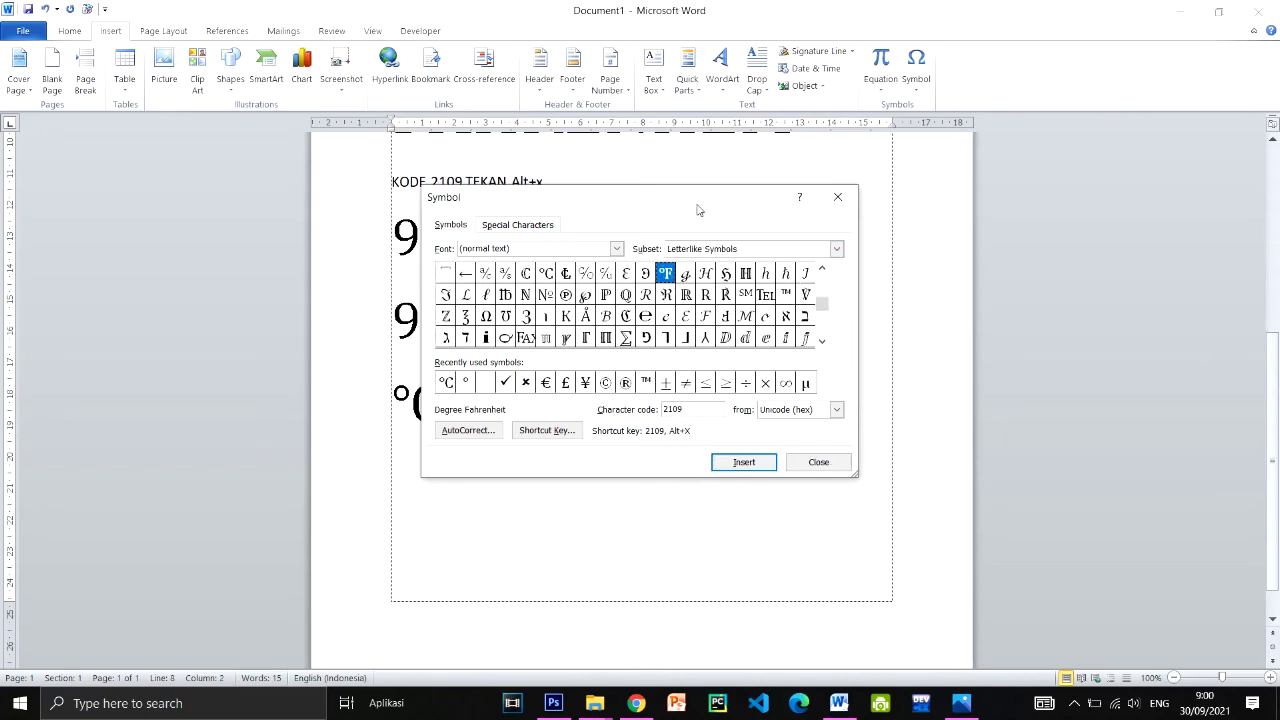
pyautogui.click(738, 468)
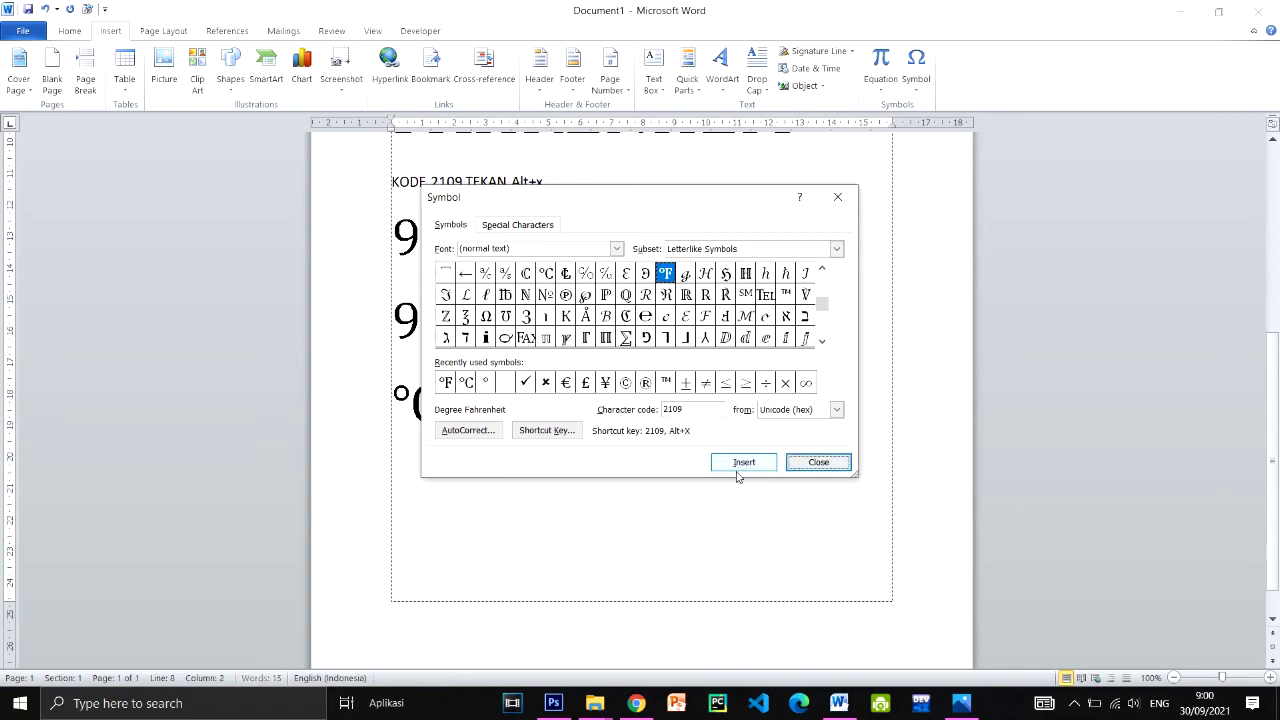
pyautogui.click(818, 462)
pyautogui.scroll(5, 551, 337)
# Split °C and °F onto separate lines and scroll through the page to review it
pyautogui.scroll(3, 464, 308)
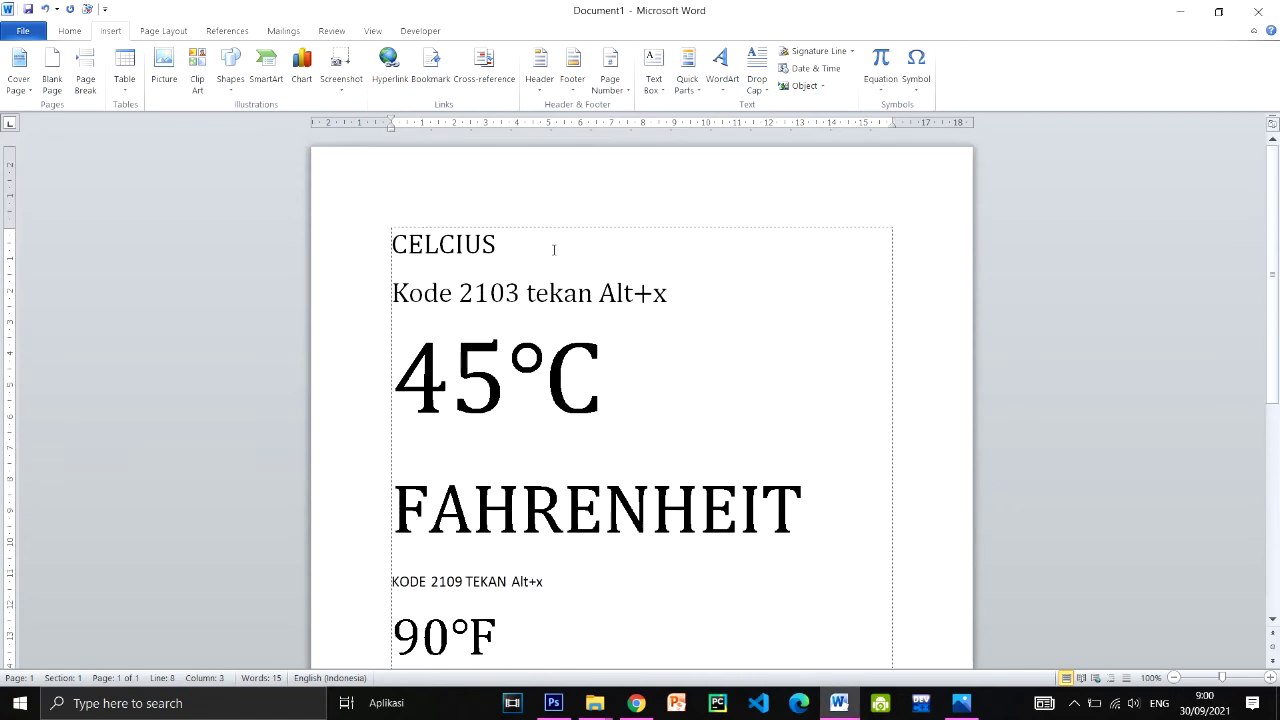
pyautogui.scroll(-6, 604, 316)
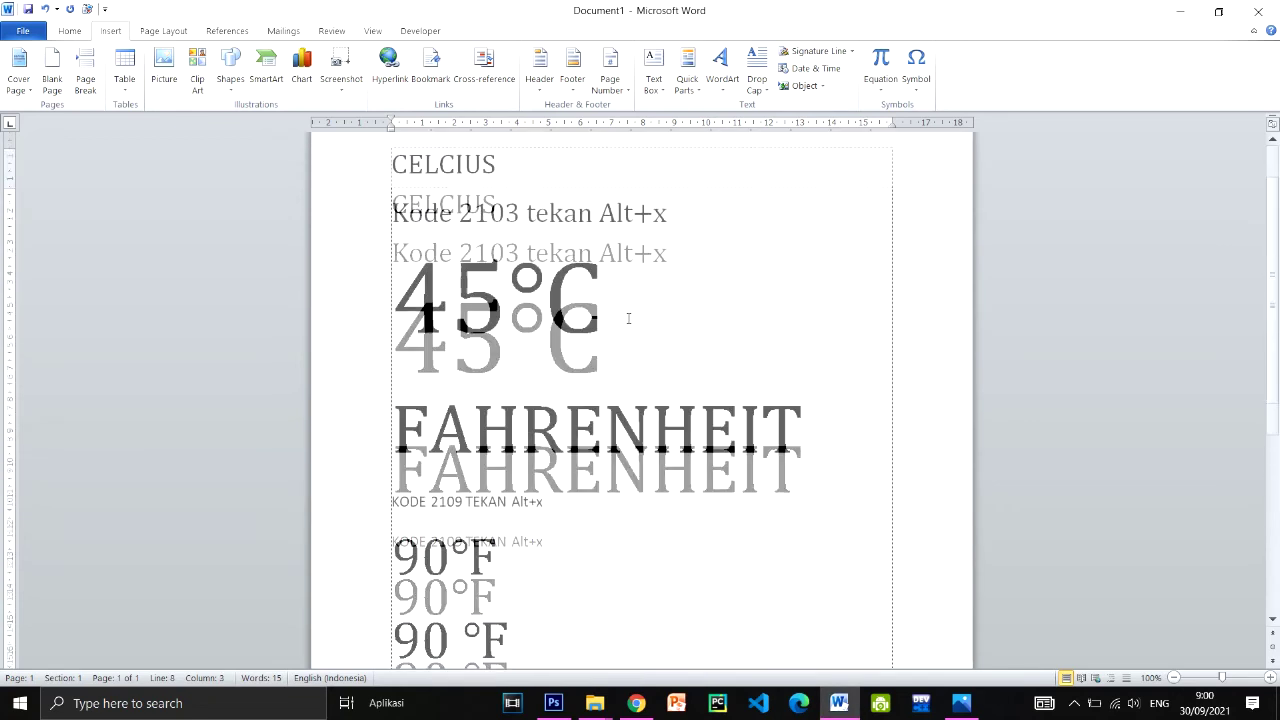
pyautogui.click(441, 486)
pyautogui.press('Return')
pyautogui.scroll(-2, 500, 490)
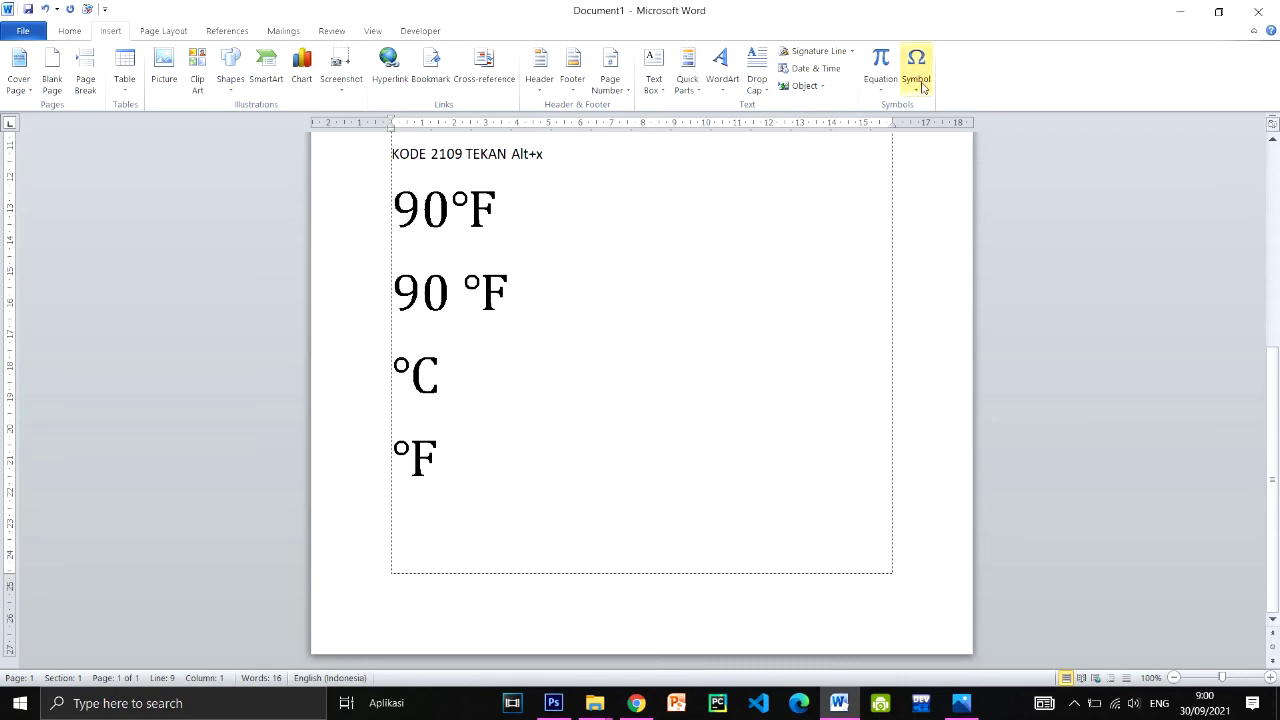
pyautogui.scroll(8, 614, 357)
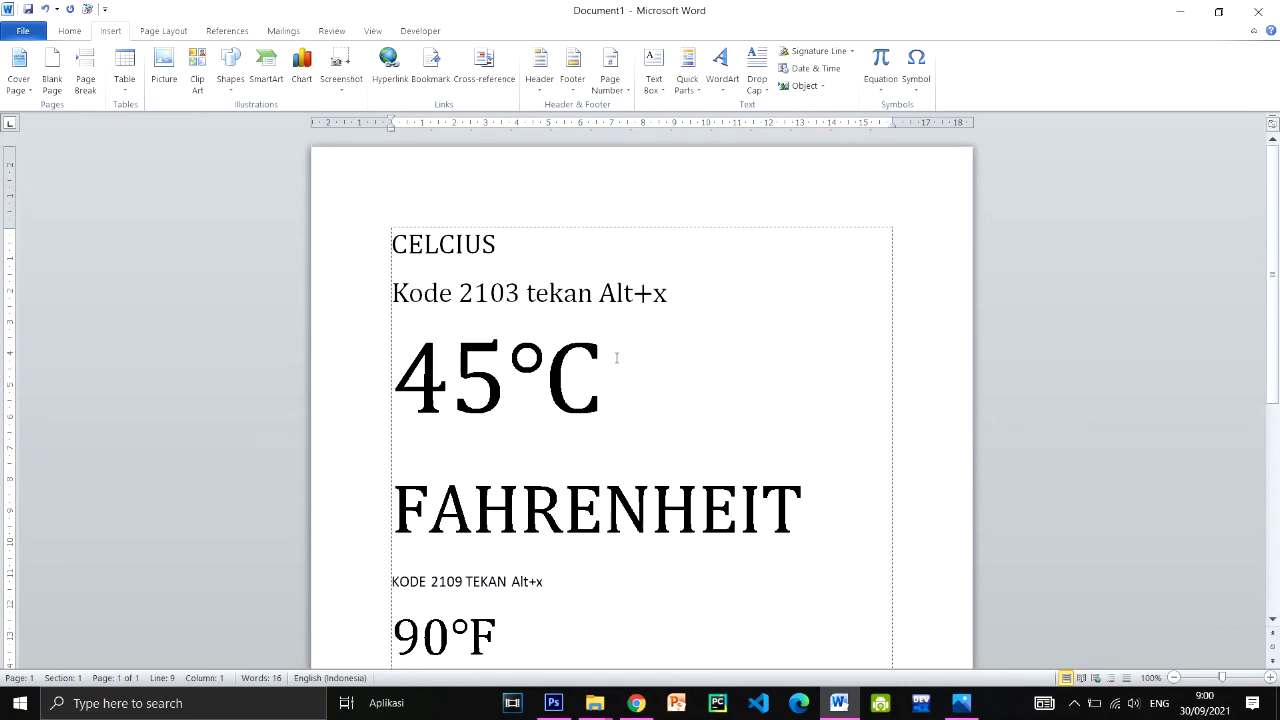
pyautogui.scroll(-2, 628, 362)
pyautogui.scroll(2, 629, 364)
pyautogui.click(1072, 708)
pyautogui.click(1074, 640)
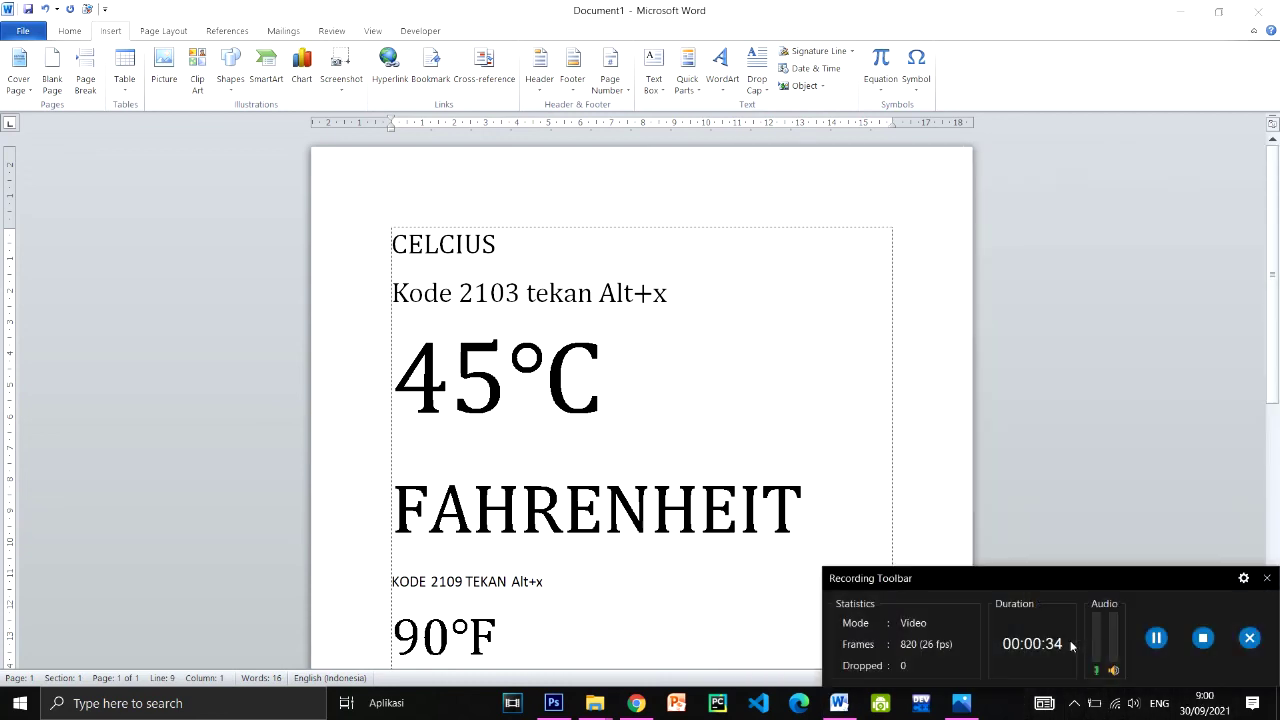